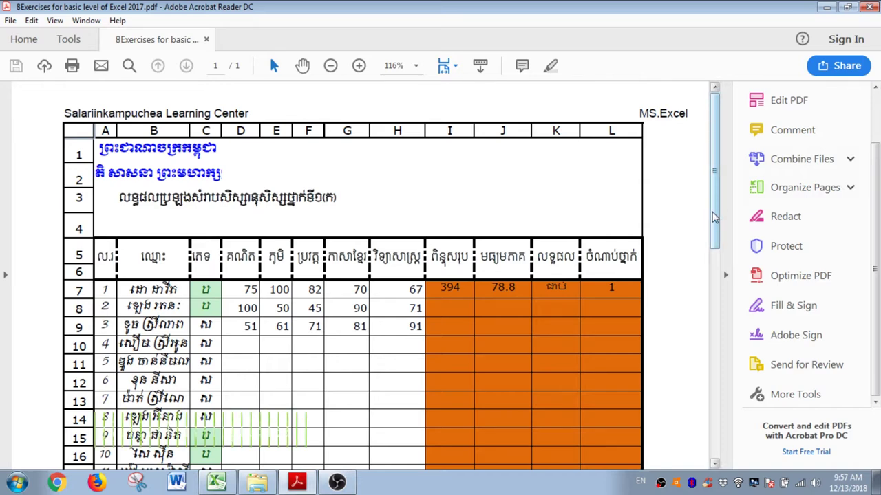
Examine the whole exercise sheet in the PDF, including the results table, the summary counts and the listed formulas
{"action": "left_click_drag", "start_coordinate": [713, 217], "coordinate": [746, 210]}
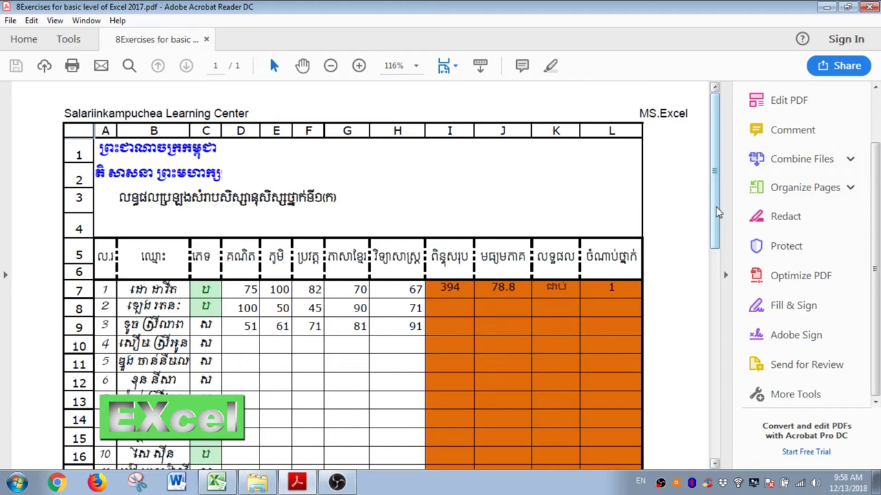
{"action": "left_click_drag", "start_coordinate": [716, 212], "coordinate": [722, 296]}
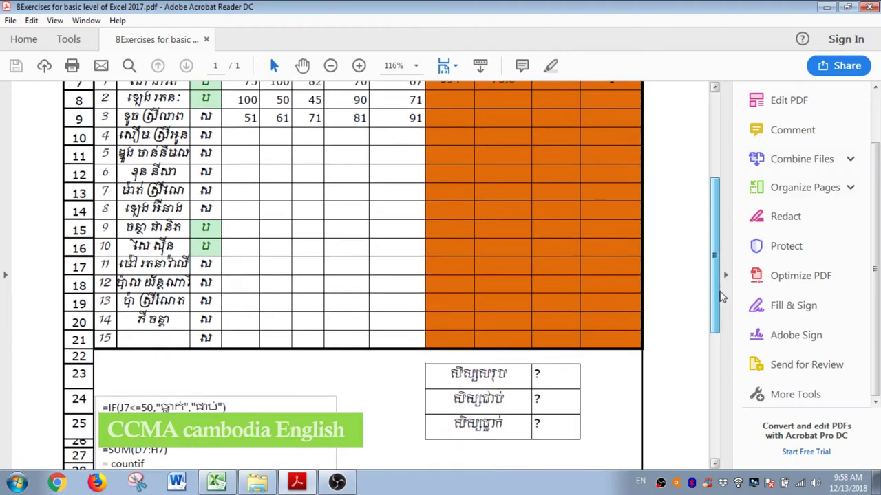
{"action": "left_click_drag", "start_coordinate": [722, 296], "coordinate": [718, 332]}
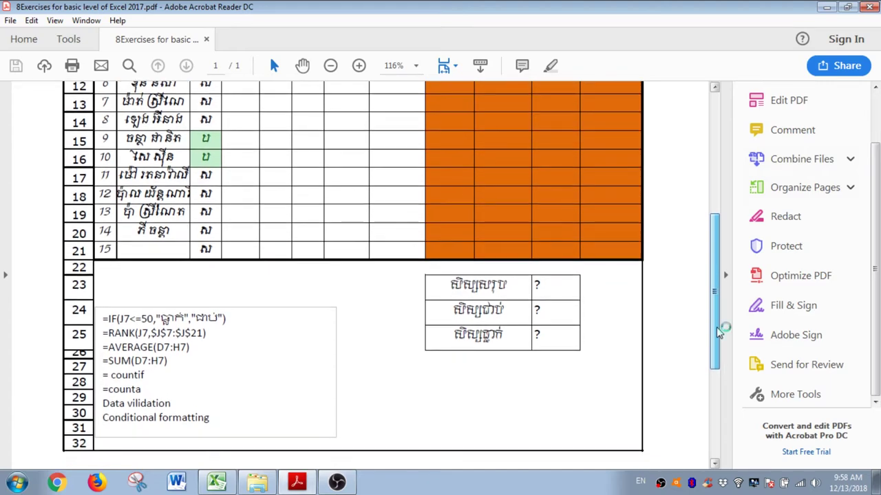
{"action": "left_click_drag", "start_coordinate": [718, 332], "coordinate": [742, 213]}
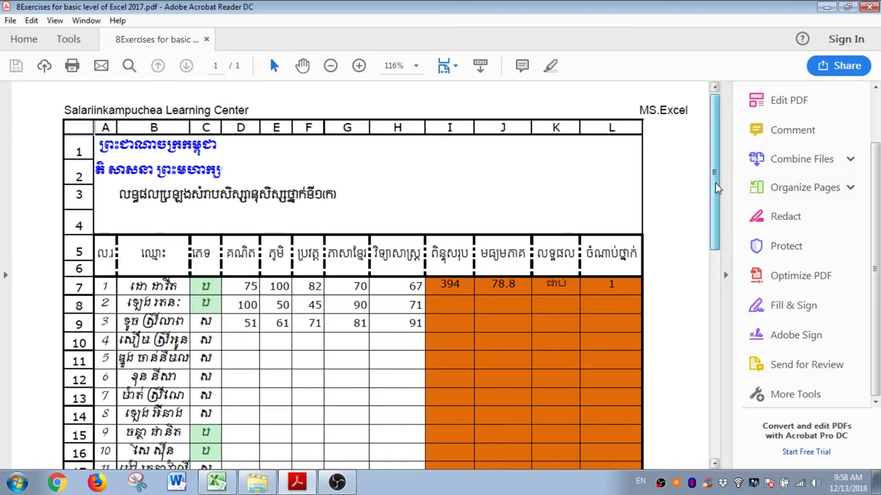
{"action": "left_click_drag", "start_coordinate": [715, 187], "coordinate": [722, 224]}
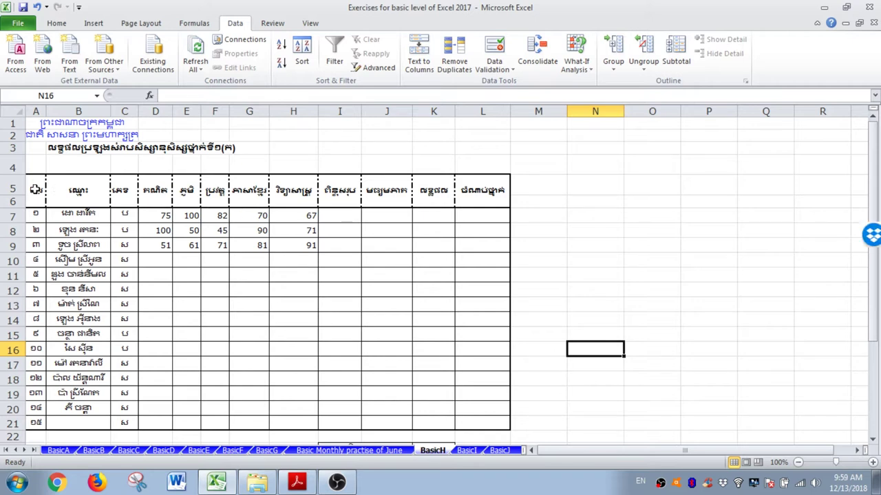
Review the student names in column B and the first student's subject scores in row 7
{"action": "left_click", "coordinate": [336, 215]}
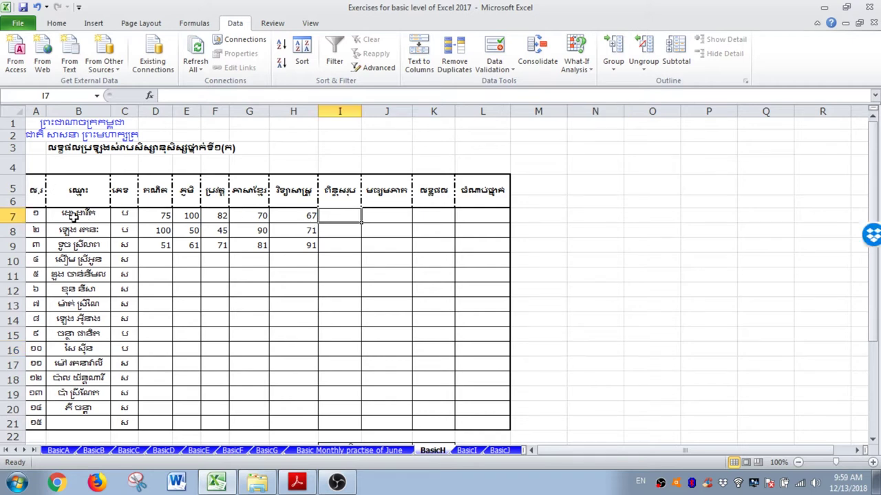
{"action": "left_click", "coordinate": [61, 214]}
{"action": "left_click", "coordinate": [86, 230]}
{"action": "left_click", "coordinate": [87, 260]}
{"action": "left_click", "coordinate": [88, 273]}
{"action": "left_click", "coordinate": [80, 321]}
{"action": "left_click", "coordinate": [79, 395]}
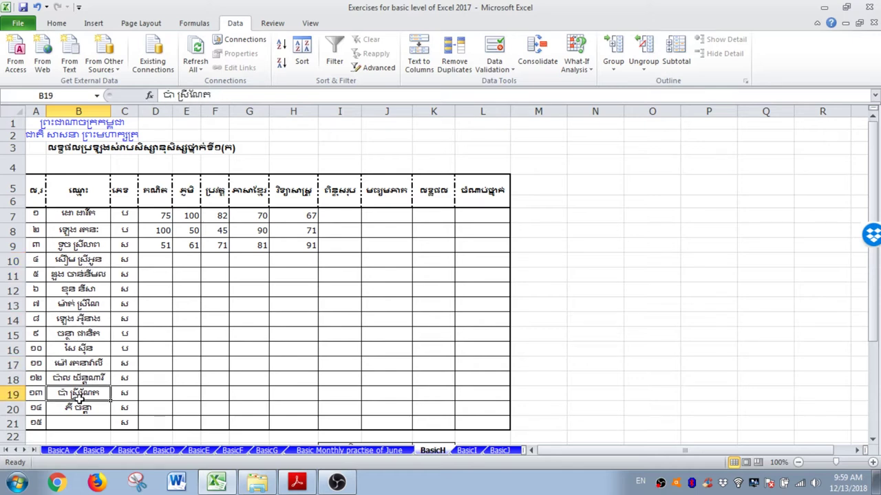
{"action": "left_click", "coordinate": [165, 227]}
{"action": "left_click", "coordinate": [199, 217]}
{"action": "left_click", "coordinate": [163, 216]}
{"action": "left_click", "coordinate": [190, 219]}
{"action": "left_click", "coordinate": [243, 219]}
{"action": "left_click", "coordinate": [286, 220]}
Enter a SUM formula over D7:H7 in cell I7 for the first student's total score
{"action": "left_click", "coordinate": [352, 216]}
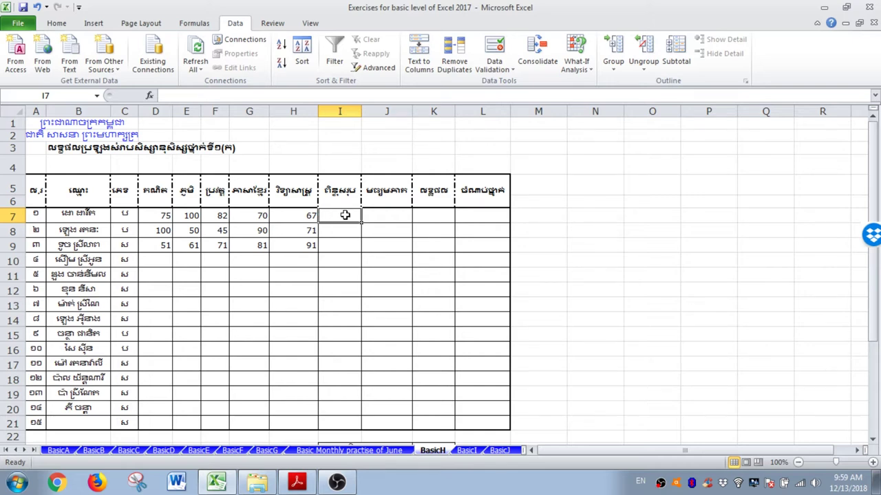
{"action": "type", "text": "=s"}
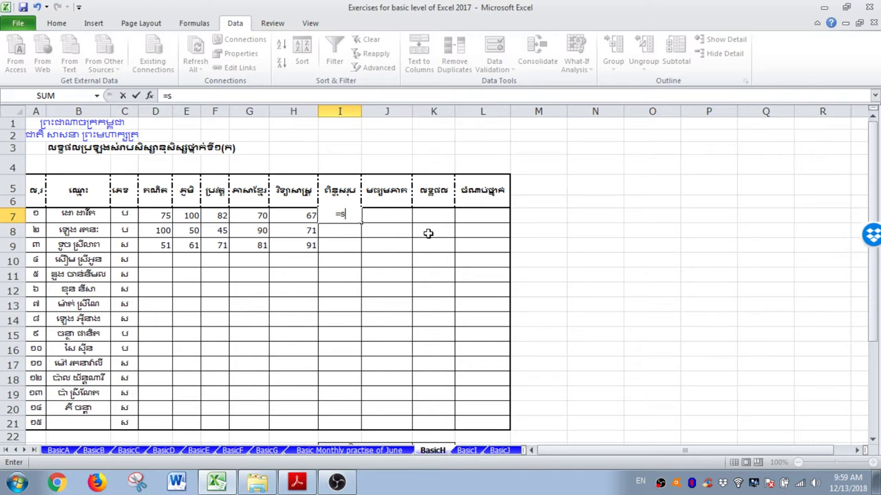
{"action": "type", "text": "um("}
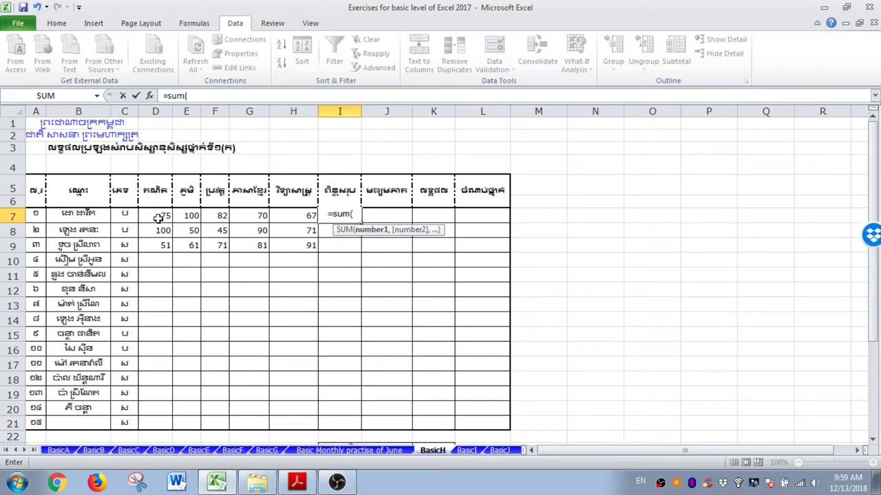
{"action": "left_click_drag", "start_coordinate": [155, 215], "coordinate": [282, 217]}
{"action": "key", "text": "Return"}
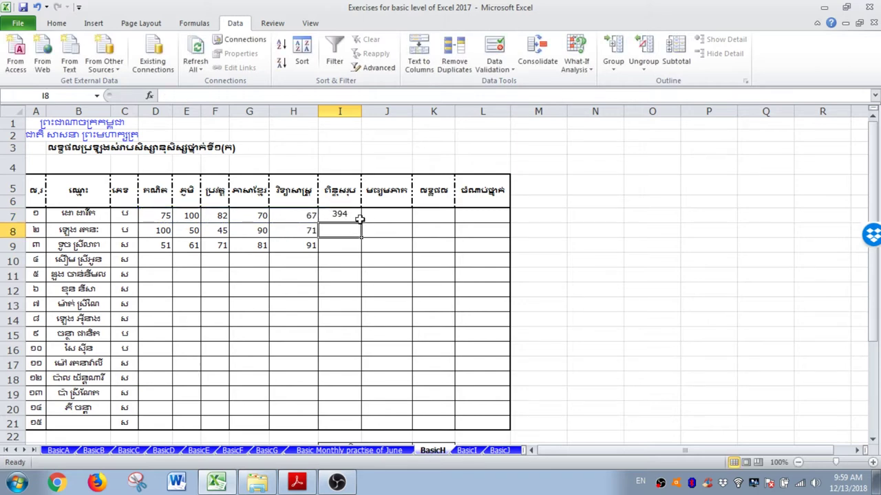
Fill the total score formula from I7 down through I21
{"action": "left_click", "coordinate": [353, 218]}
{"action": "left_click", "coordinate": [376, 220]}
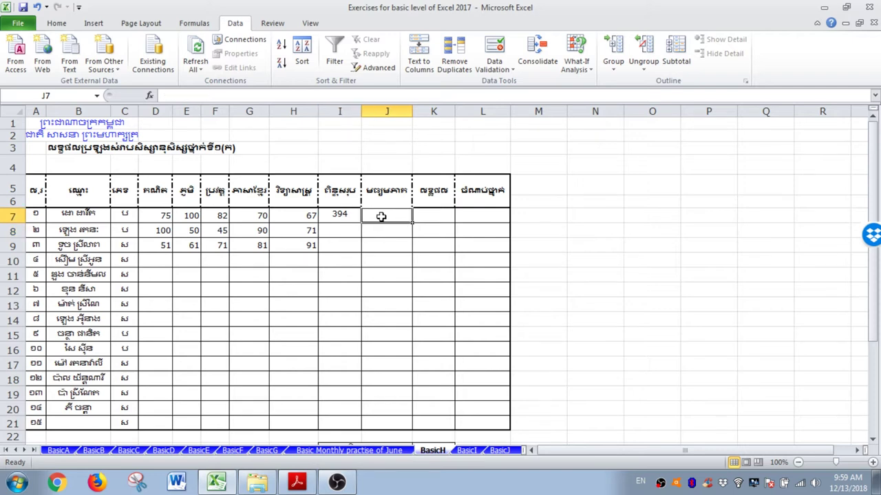
{"action": "left_click", "coordinate": [351, 215]}
{"action": "left_click", "coordinate": [376, 218]}
{"action": "left_click", "coordinate": [353, 218]}
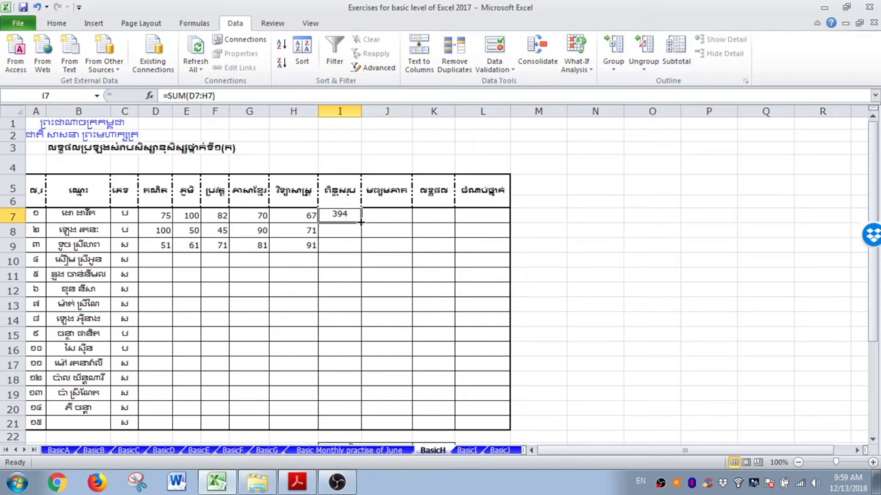
{"action": "left_click", "coordinate": [344, 227]}
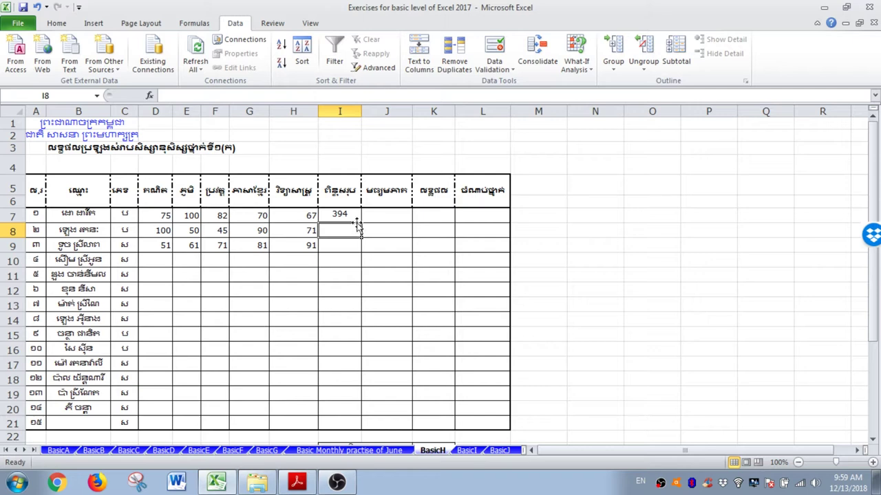
{"action": "left_click", "coordinate": [355, 219]}
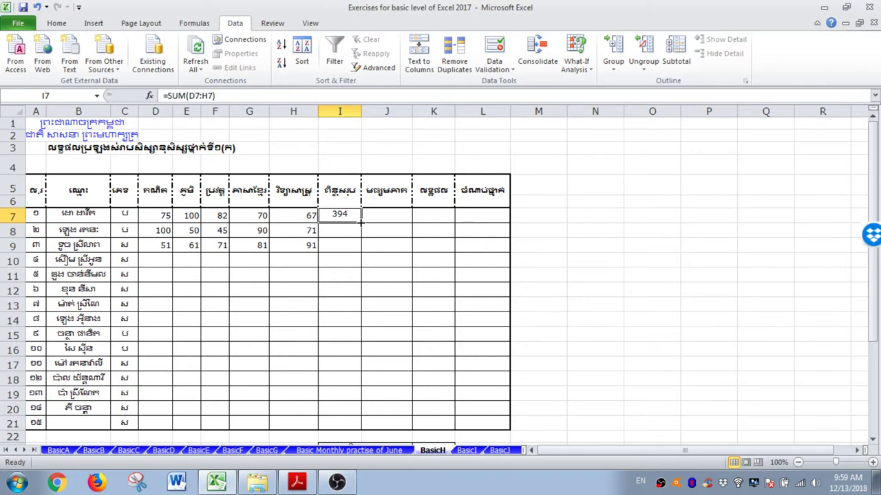
{"action": "left_click_drag", "start_coordinate": [360, 222], "coordinate": [352, 423]}
{"action": "left_click", "coordinate": [389, 330]}
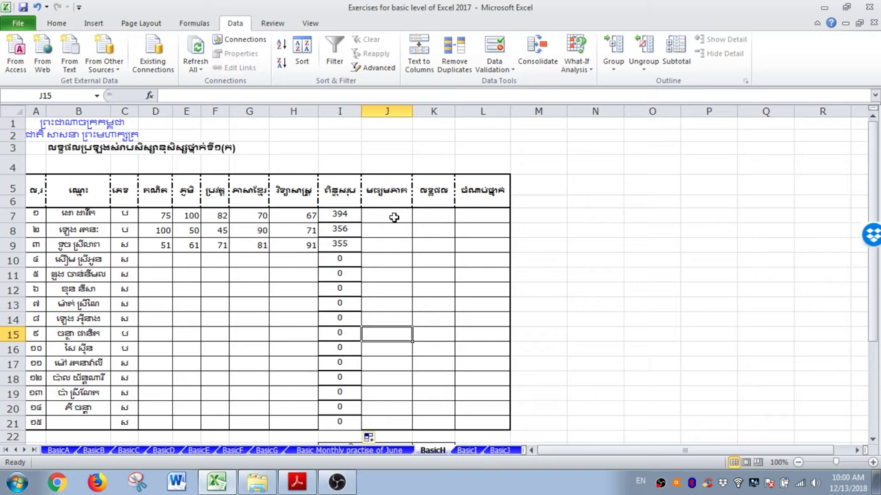
Enter the fourth student's scores 67, 35, 90, 100 and 80 in cells D10 to H10
{"action": "left_click", "coordinate": [162, 259]}
{"action": "type", "text": "67"}
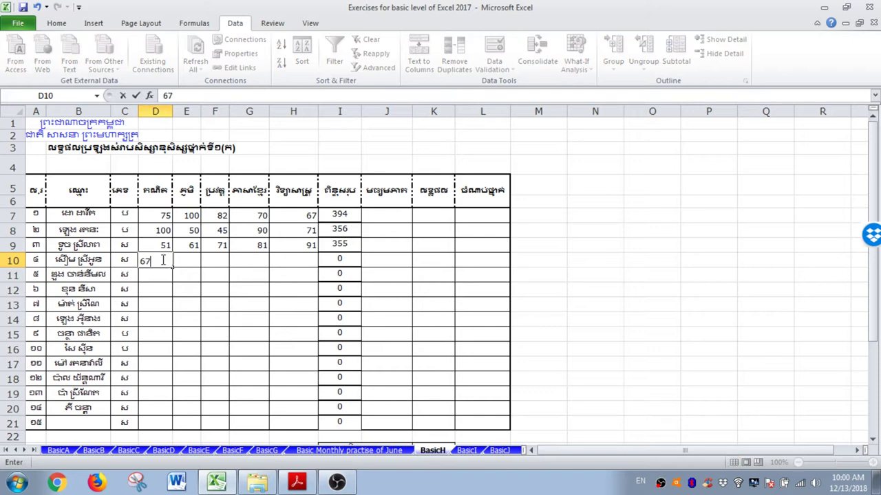
{"action": "key", "text": "Tab"}
{"action": "key", "text": "Tab"}
{"action": "key", "text": "shift+Tab"}
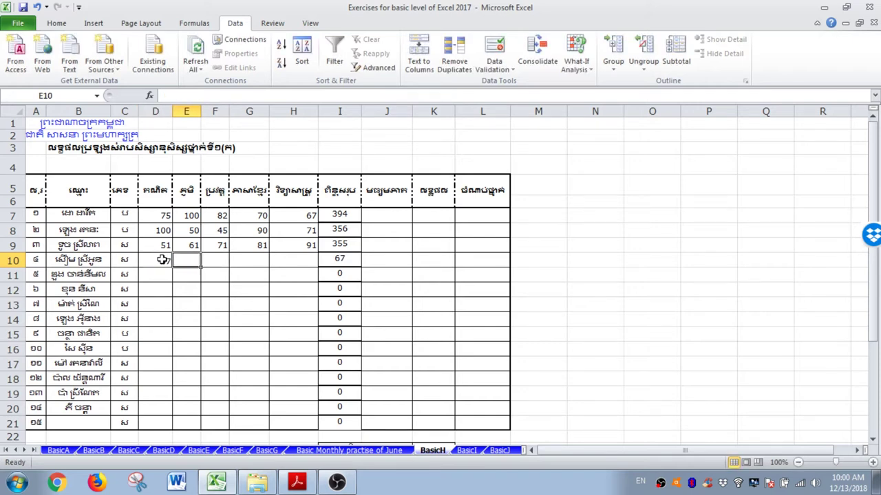
{"action": "type", "text": "35"}
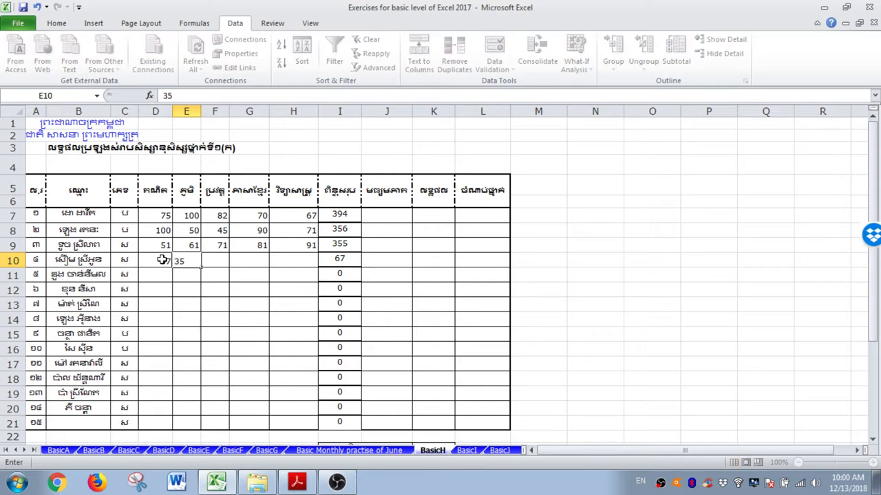
{"action": "key", "text": "Tab"}
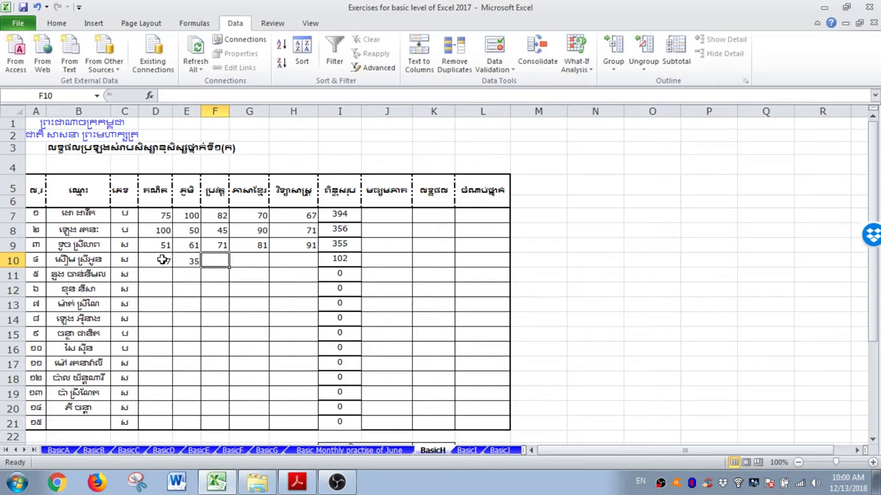
{"action": "type", "text": "90"}
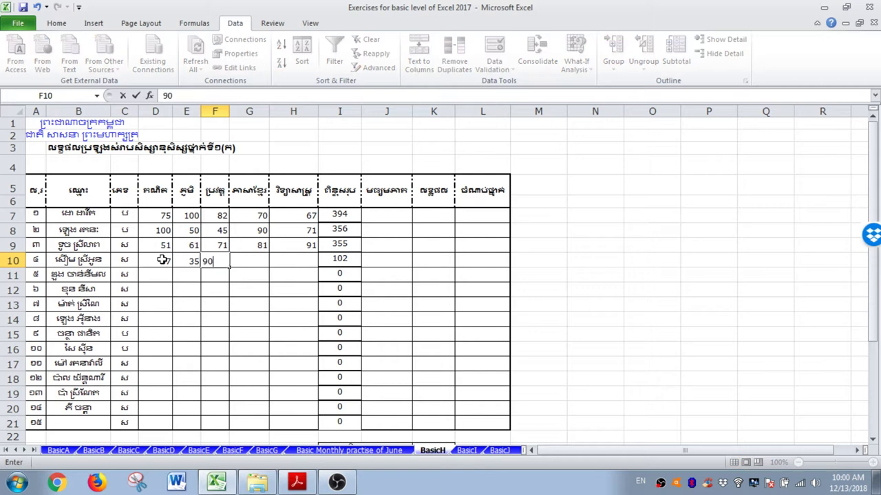
{"action": "key", "text": "Tab"}
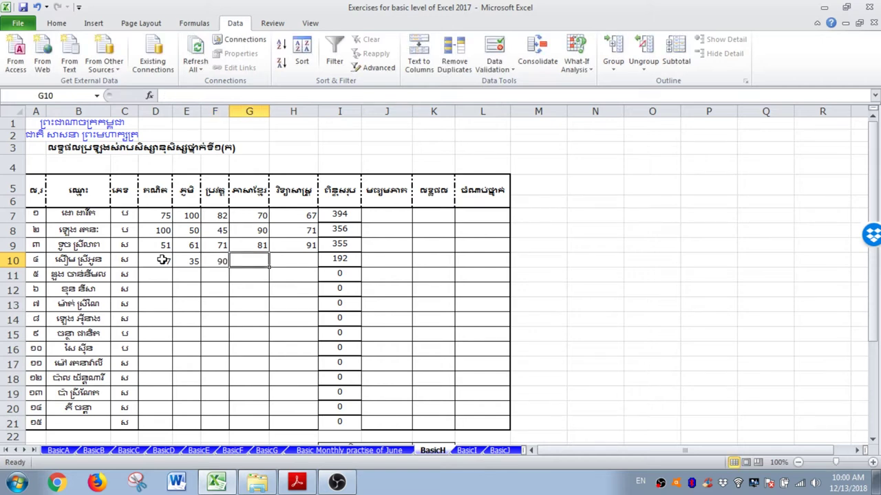
{"action": "type", "text": "100"}
{"action": "key", "text": "Tab"}
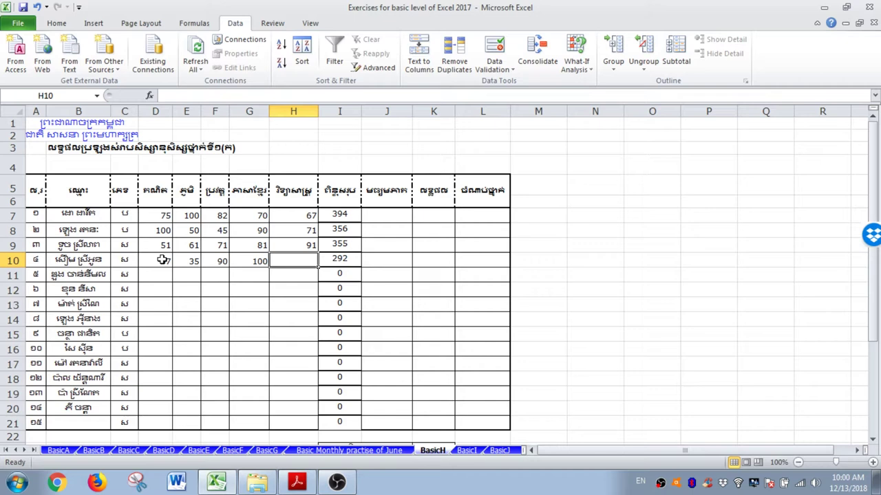
{"action": "type", "text": "80"}
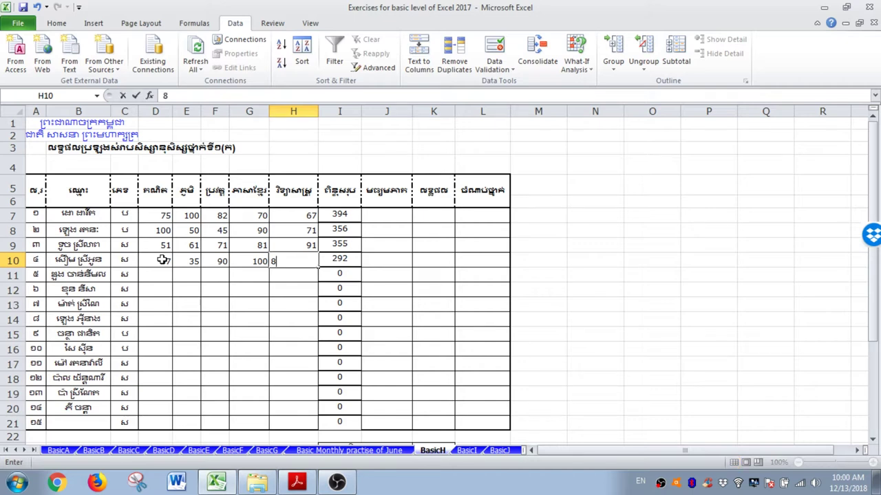
{"action": "key", "text": "Tab"}
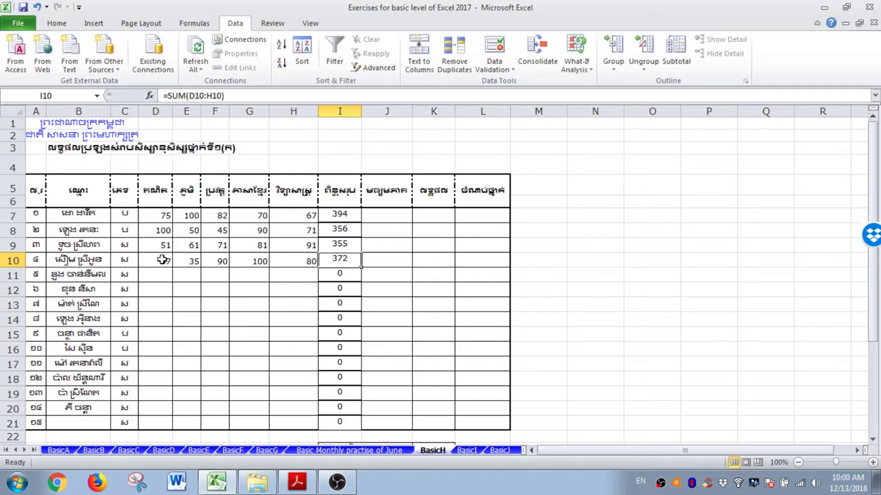
Enter an AVERAGE formula over D7:H7 in cell J7 for the first student's average score
{"action": "left_click", "coordinate": [401, 216]}
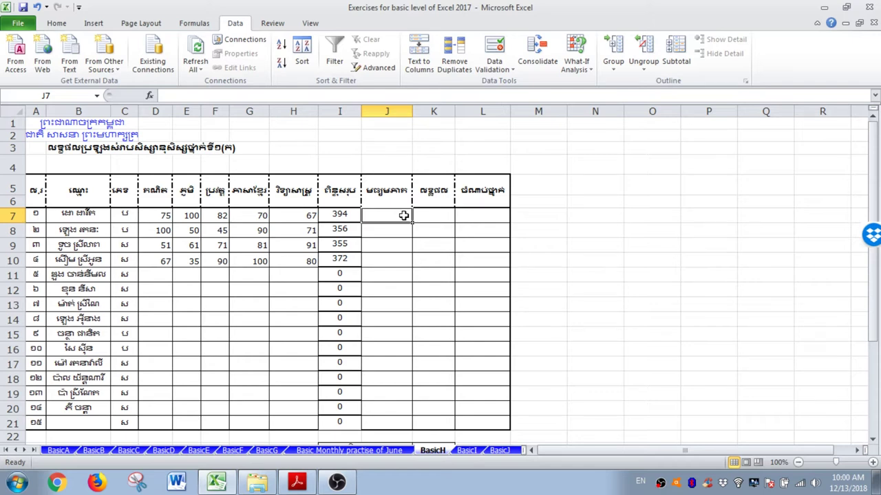
{"action": "type", "text": "="}
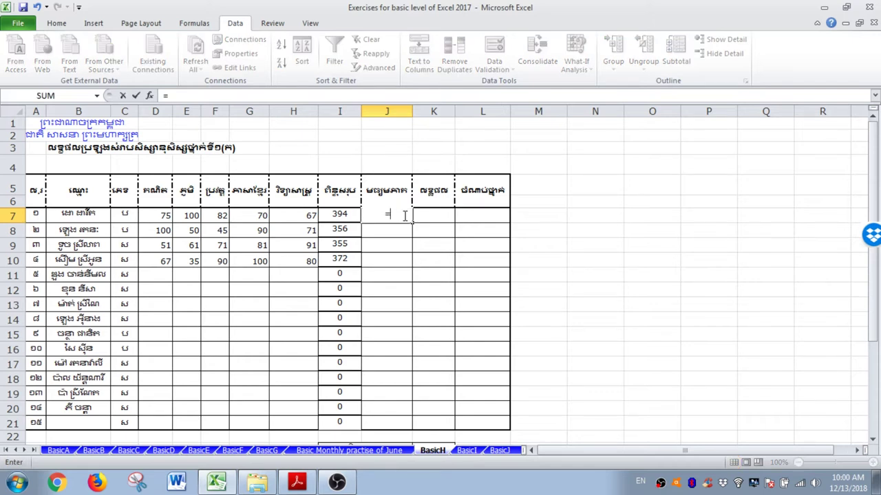
{"action": "type", "text": "aver"}
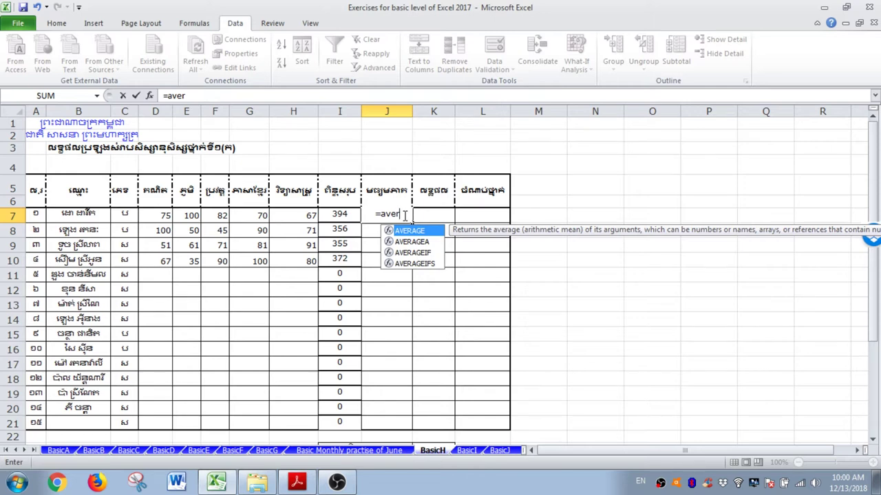
{"action": "key", "text": "Down"}
{"action": "key", "text": "Down"}
{"action": "key", "text": "Up"}
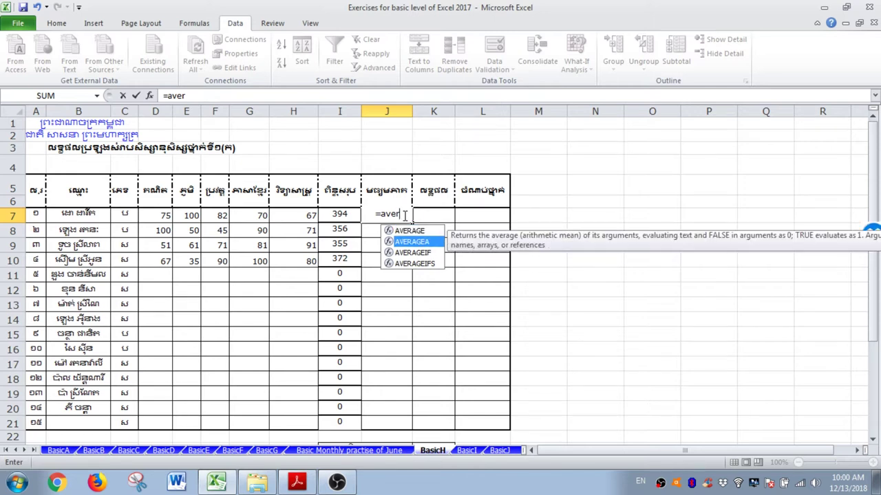
{"action": "key", "text": "Up"}
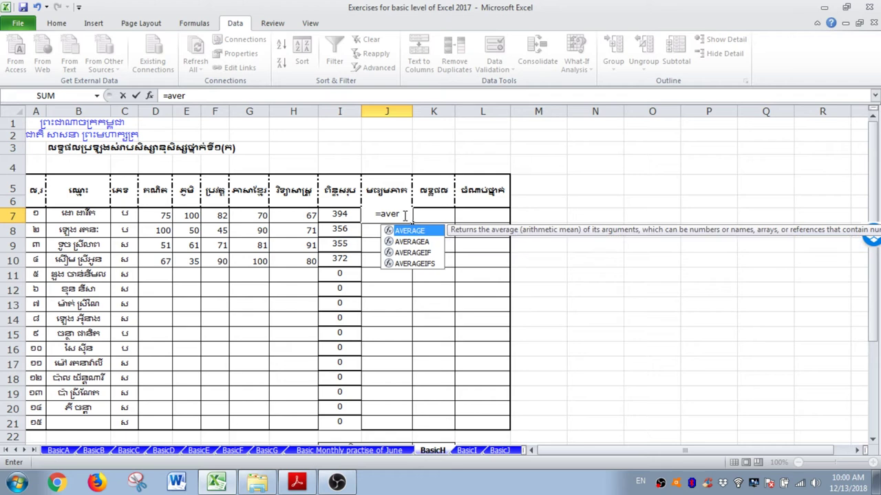
{"action": "key", "text": "Tab"}
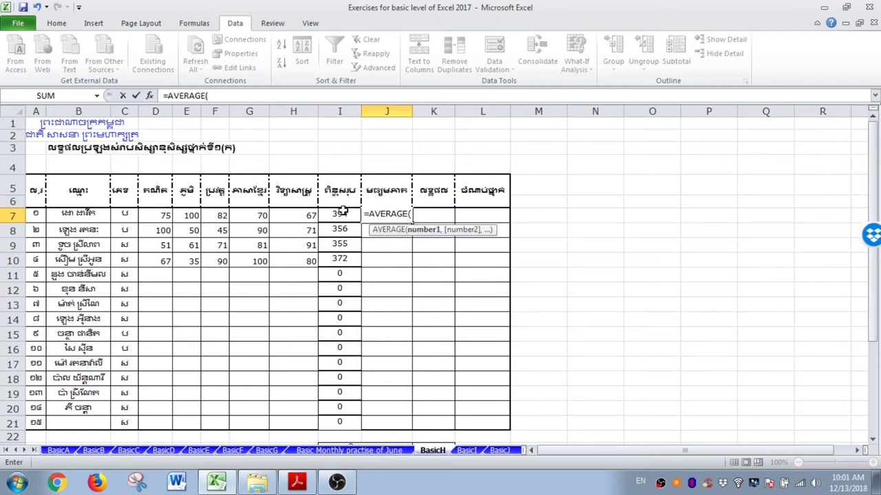
{"action": "left_click_drag", "start_coordinate": [166, 216], "coordinate": [287, 215]}
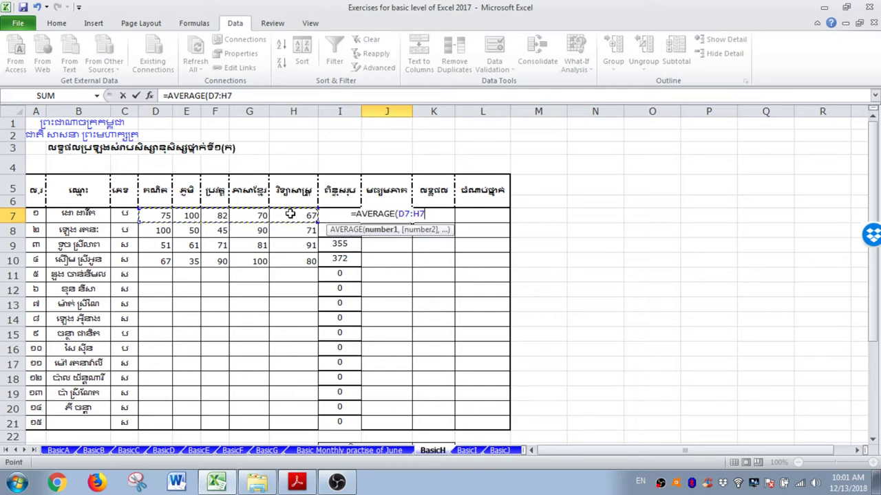
{"action": "key", "text": "Return"}
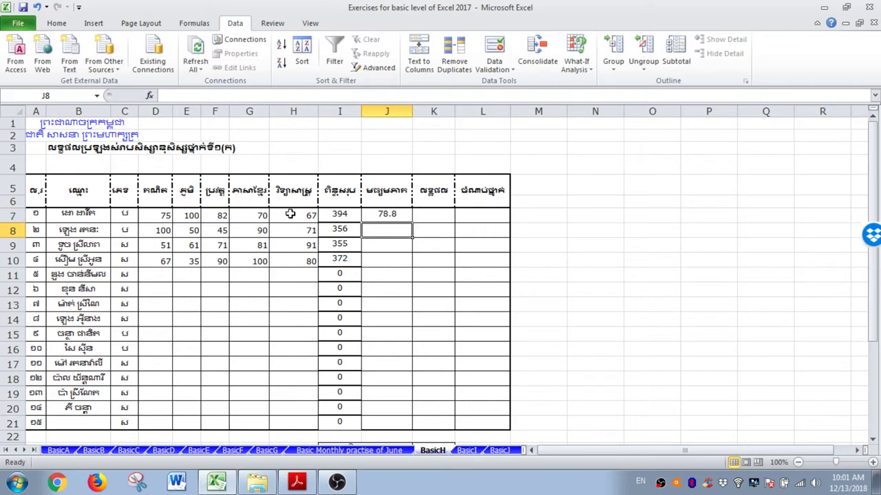
Fill the average formula from J7 down through J21 and inspect the copied formula in J11
{"action": "left_click", "coordinate": [421, 216]}
{"action": "left_click", "coordinate": [406, 217]}
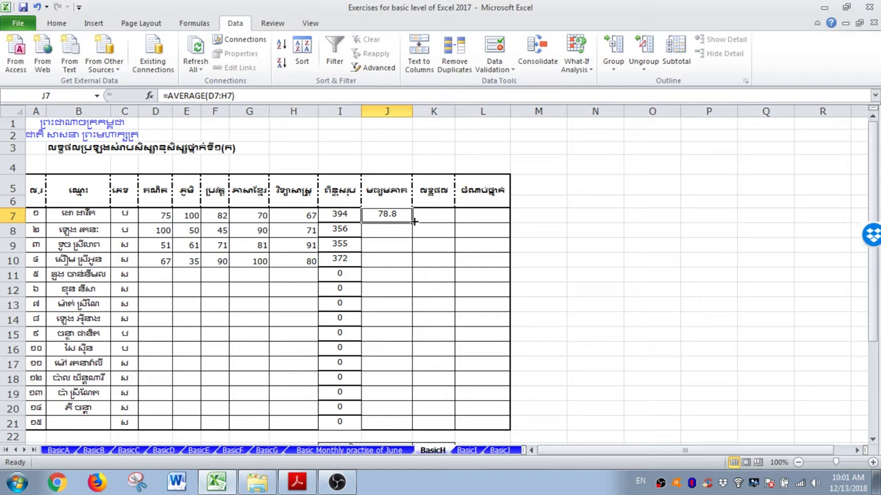
{"action": "key", "text": "alt+Return"}
{"action": "left_click_drag", "start_coordinate": [414, 220], "coordinate": [401, 425]}
{"action": "left_click", "coordinate": [445, 274]}
{"action": "left_click", "coordinate": [385, 274]}
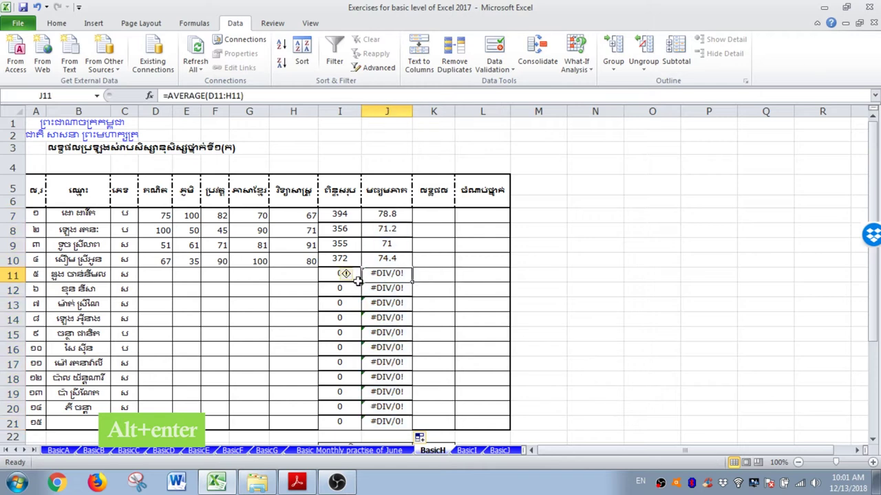
Enter the fifth student's first score, 56, in cell D11
{"action": "left_click", "coordinate": [161, 276]}
{"action": "type", "text": "5"}
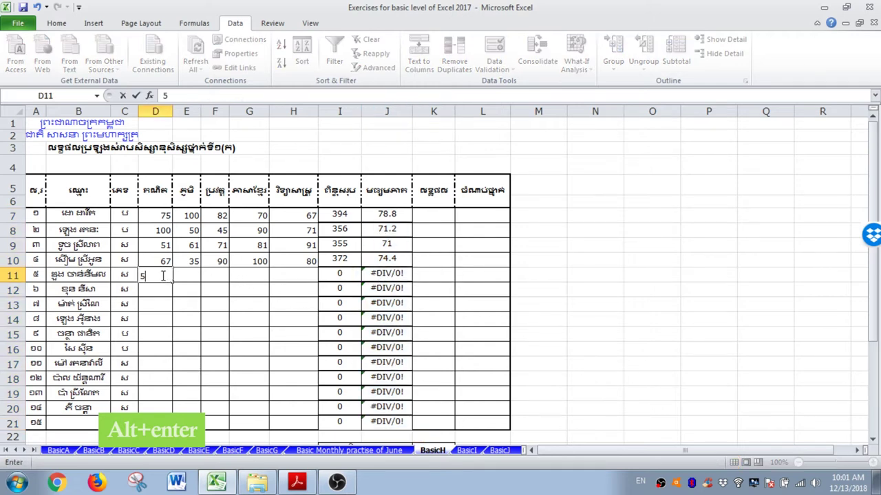
{"action": "type", "text": "6"}
{"action": "key", "text": "ctrl+Return"}
{"action": "key", "text": "Page_Down"}
{"action": "key", "text": "Page_Down"}
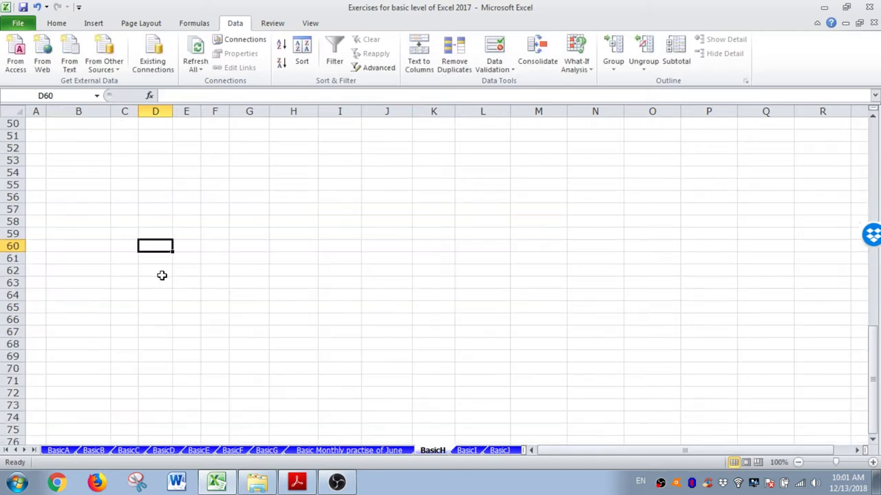
{"action": "scroll", "coordinate": [161, 275], "scroll_direction": "up", "scroll_amount": 16}
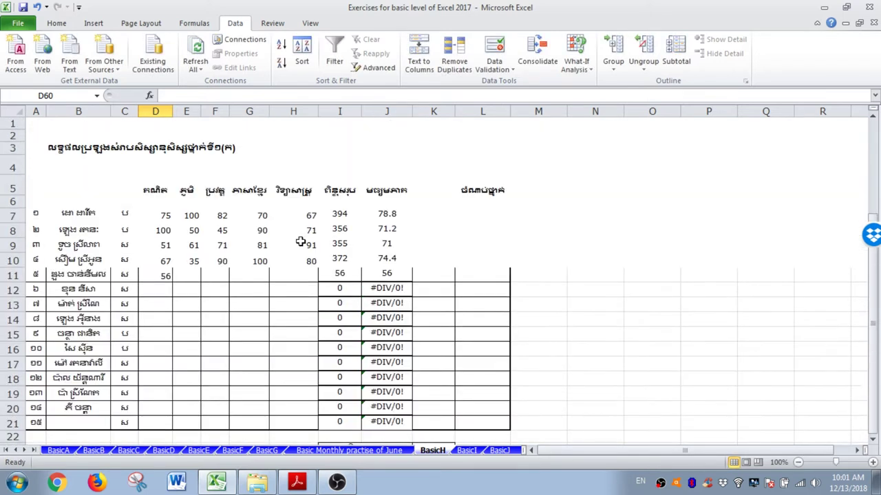
Enter the fifth student's remaining scores 56, 80, 22 and 34 in cells E11 to H11
{"action": "left_click", "coordinate": [184, 274]}
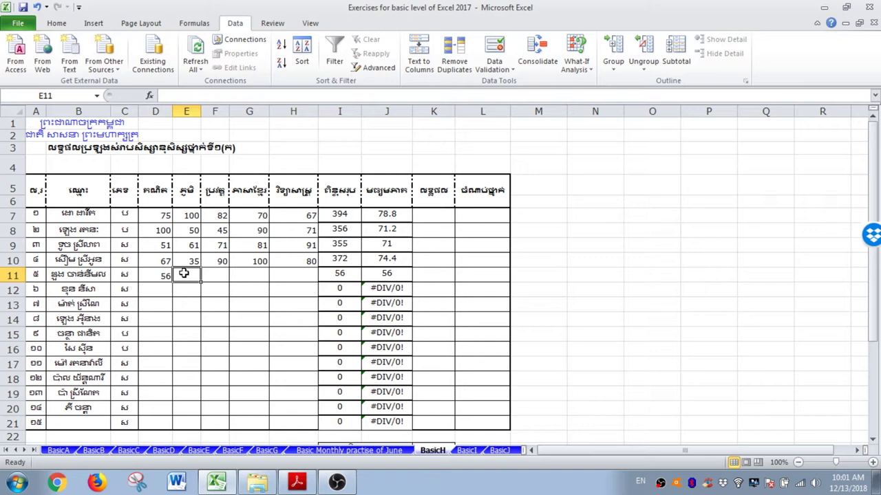
{"action": "type", "text": "56"}
{"action": "key", "text": "Tab"}
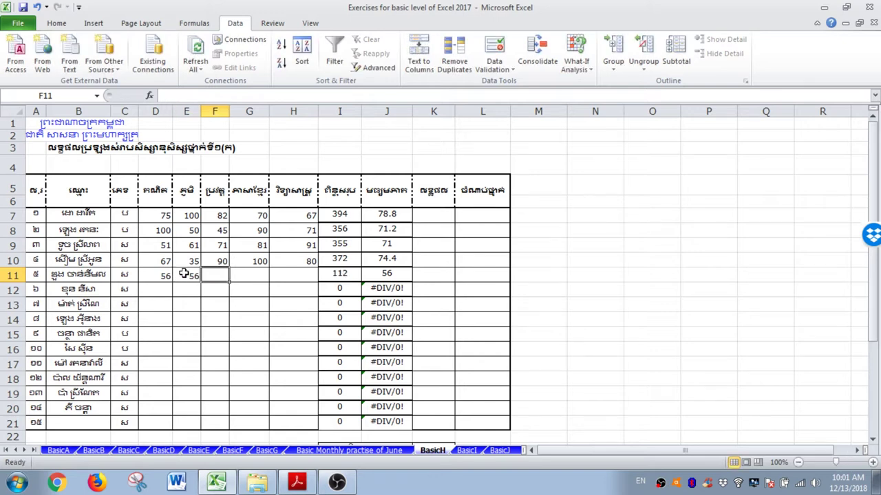
{"action": "type", "text": "80"}
{"action": "key", "text": "Tab"}
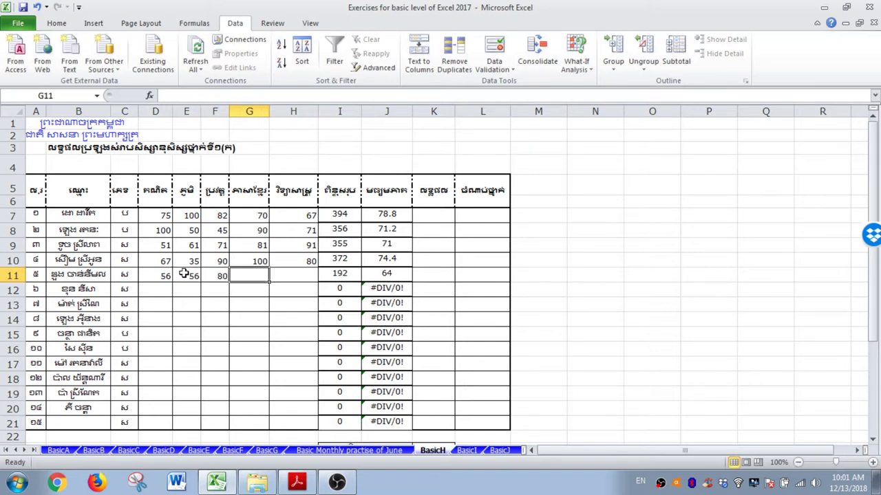
{"action": "type", "text": "22"}
{"action": "key", "text": "Tab"}
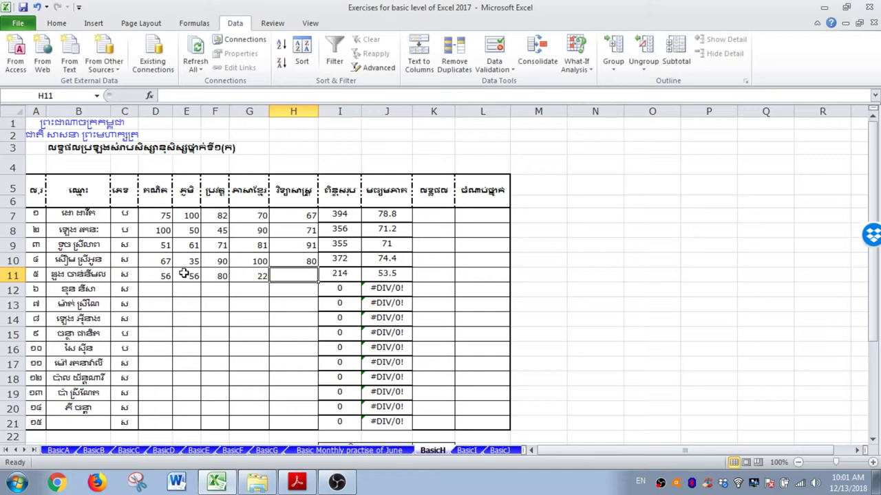
{"action": "type", "text": "34"}
{"action": "key", "text": "Tab"}
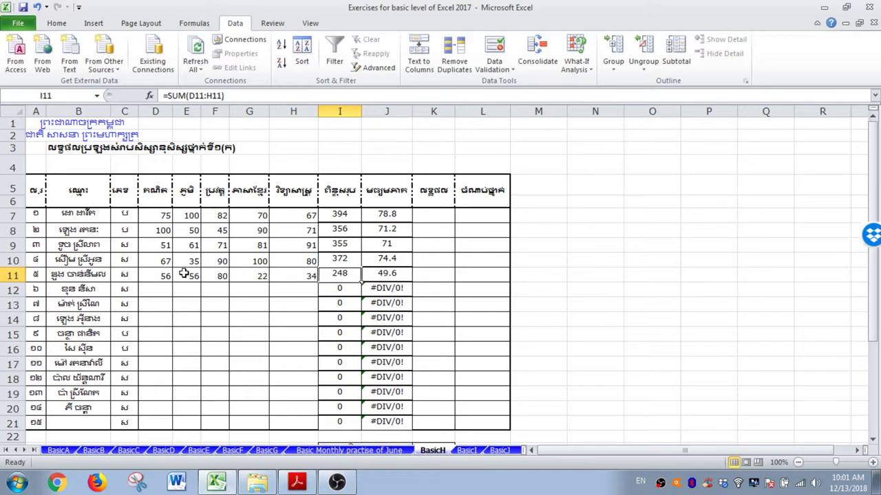
Enter the result formula =IF(J7<=50,"failed","Passed") in cell K7 for the first student
{"action": "left_click", "coordinate": [436, 218]}
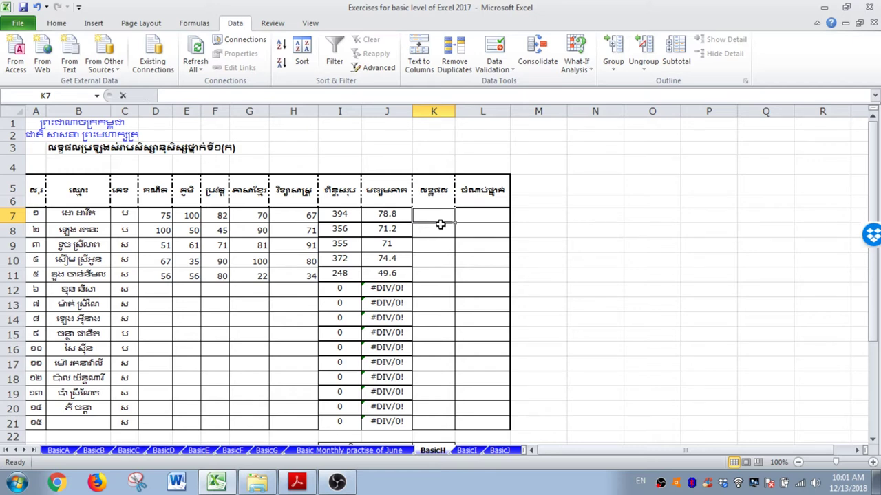
{"action": "type", "text": "=if("}
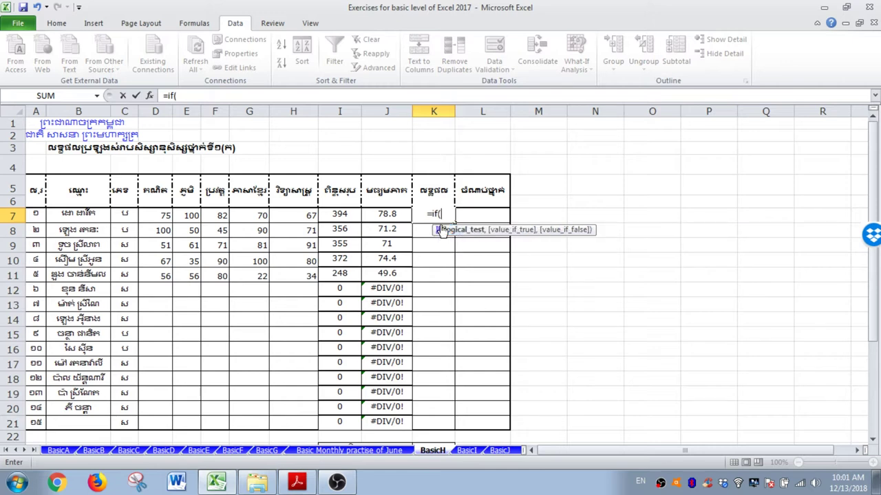
{"action": "left_click", "coordinate": [389, 214]}
{"action": "type", "text": "<"}
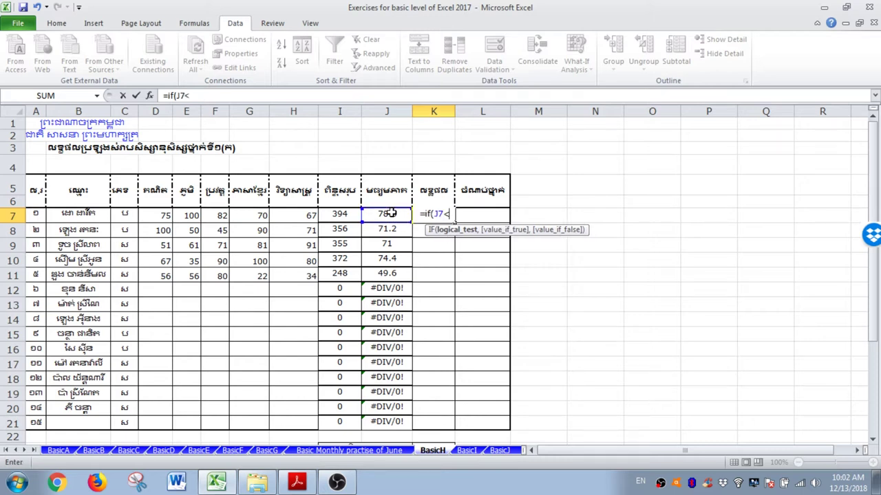
{"action": "type", "text": "=50"}
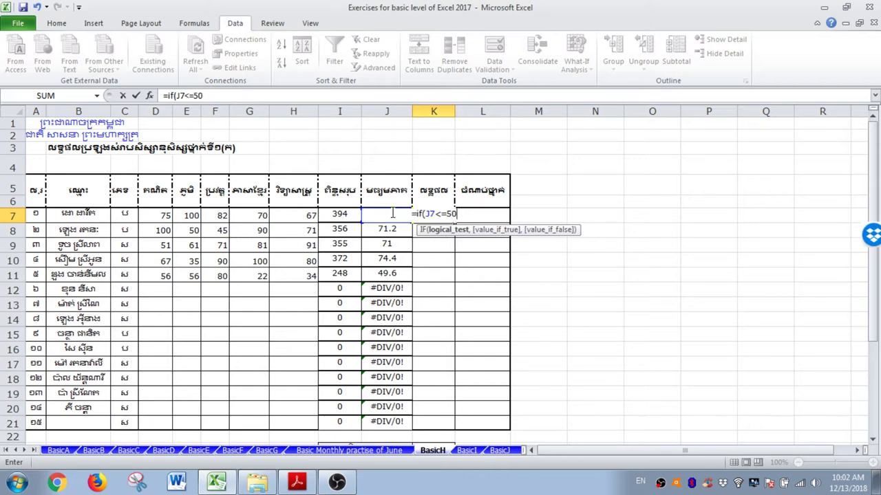
{"action": "type", "text": ","}
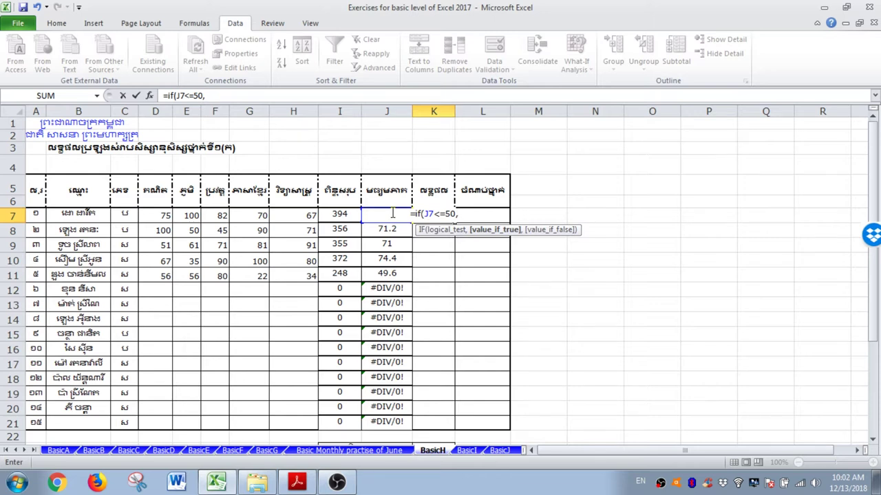
{"action": "type", "text": "\""}
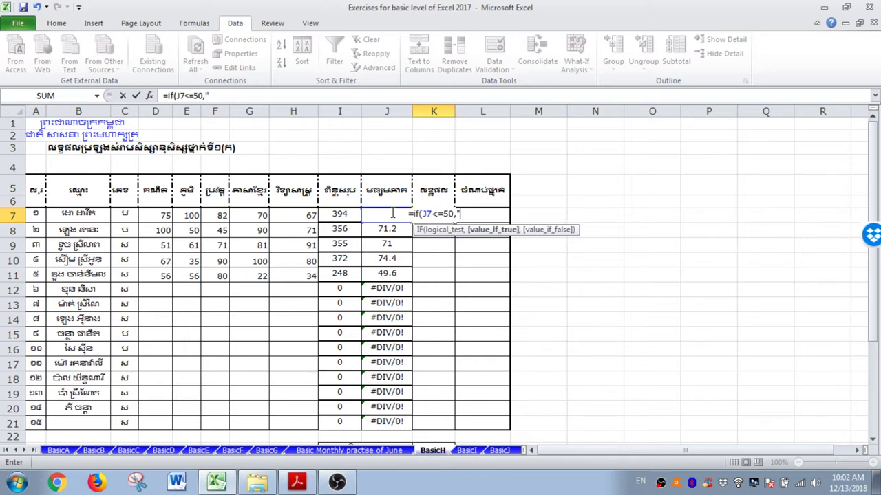
{"action": "type", "text": "failed"}
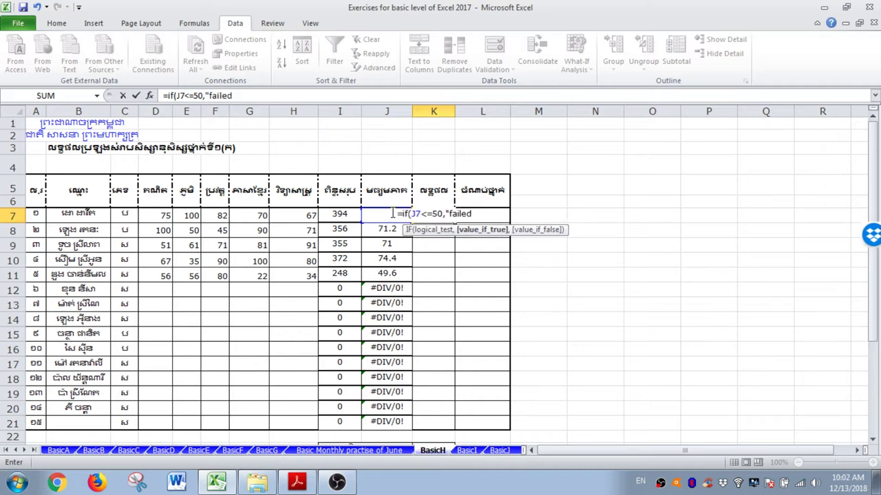
{"action": "type", "text": "\","}
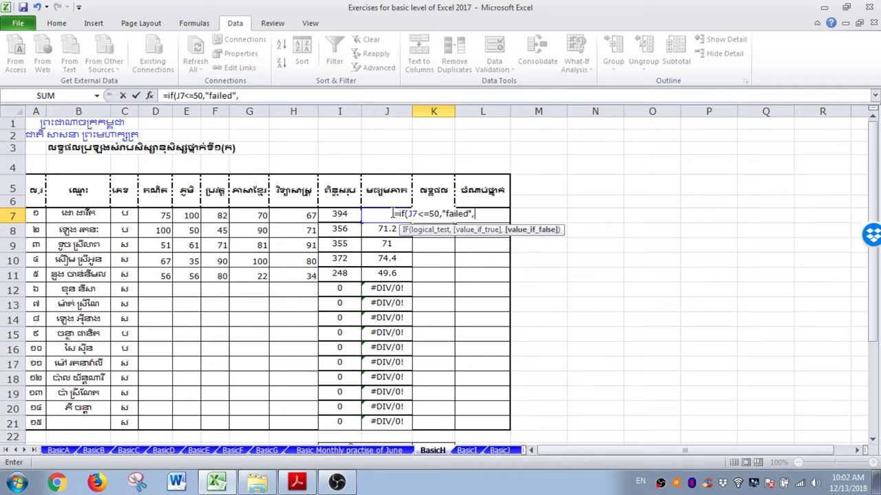
{"action": "type", "text": "\""}
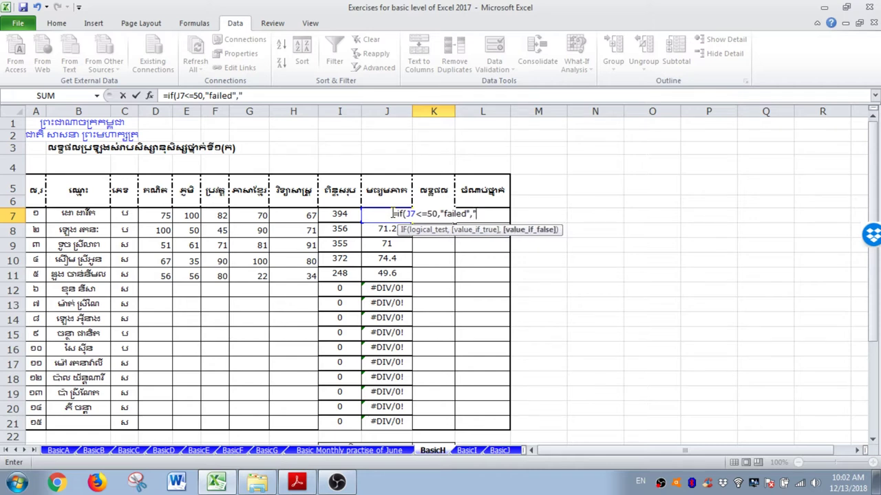
{"action": "type", "text": "Passe"}
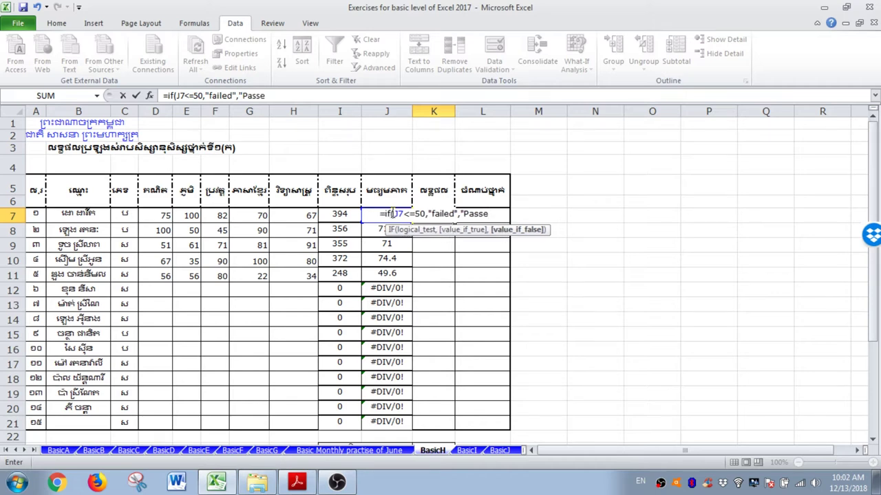
{"action": "type", "text": "d\""}
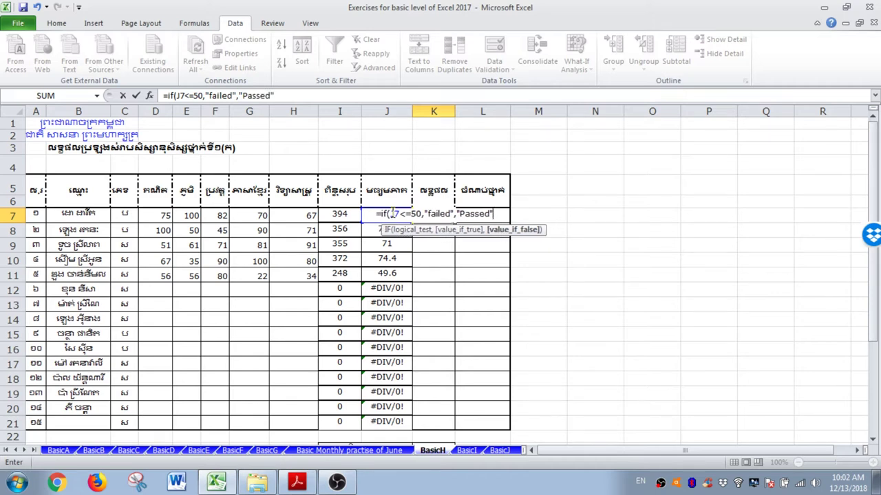
{"action": "type", "text": ")"}
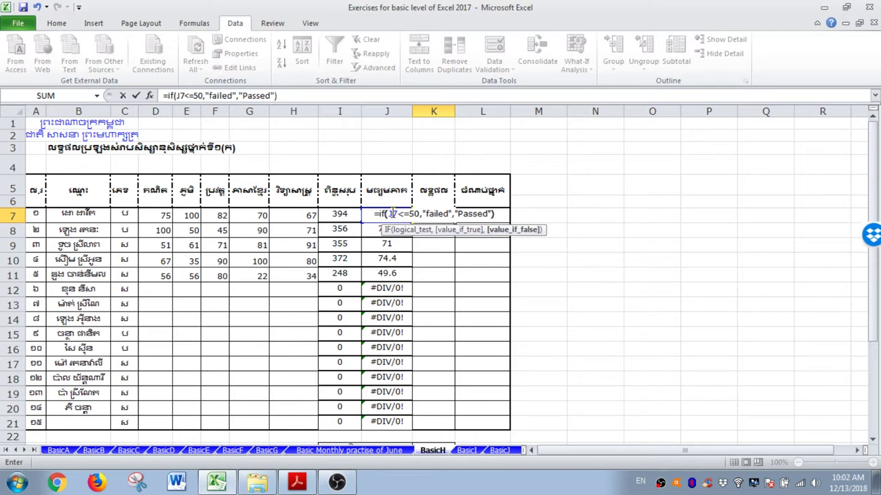
{"action": "key", "text": "Return"}
Fill the result formula from K7 down through K11 and compare the fifth student's average with the result
{"action": "left_click", "coordinate": [431, 217]}
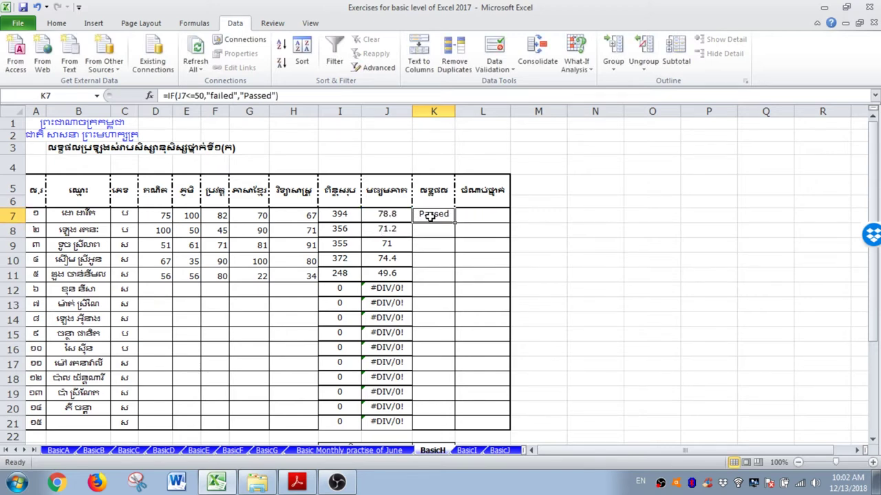
{"action": "left_click_drag", "start_coordinate": [454, 221], "coordinate": [454, 279]}
{"action": "left_click", "coordinate": [435, 281]}
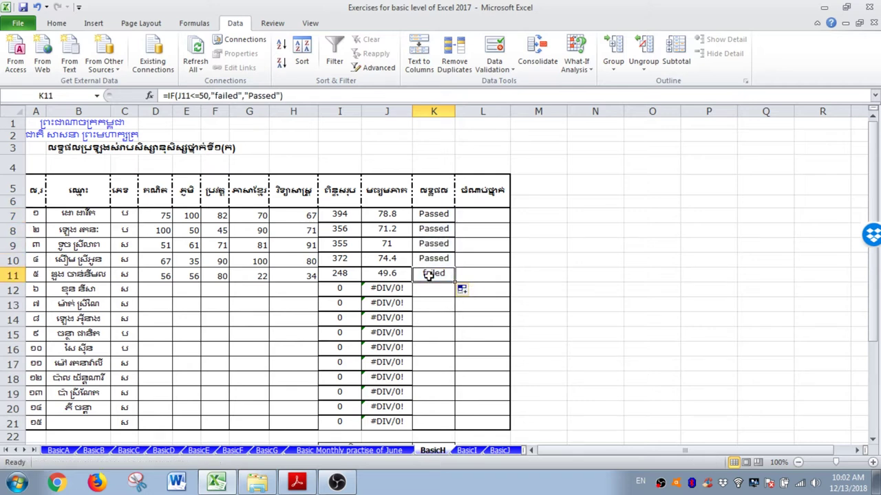
{"action": "left_click", "coordinate": [398, 276]}
{"action": "left_click", "coordinate": [430, 274]}
Change the formula in K7 to the nested =IF(J7<=50,"failed",IF(J7>50,"Passed")), accepting the proposed bracket correction
{"action": "left_click", "coordinate": [434, 216]}
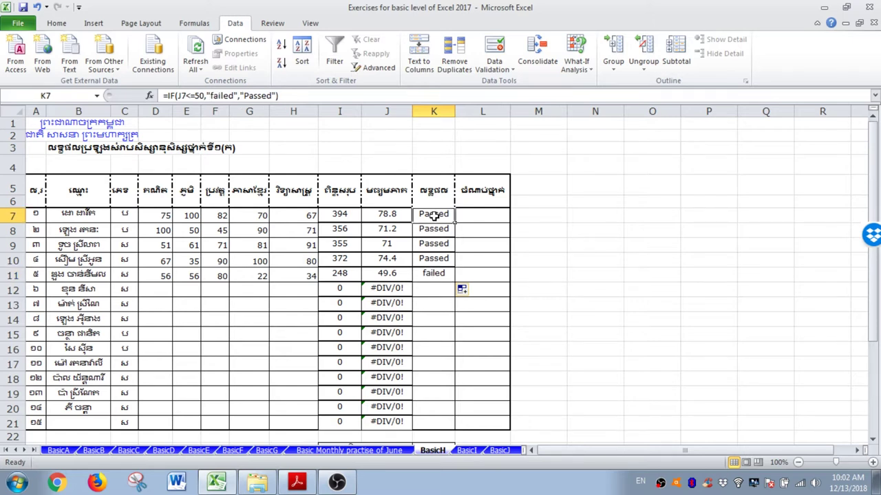
{"action": "left_click", "coordinate": [313, 93]}
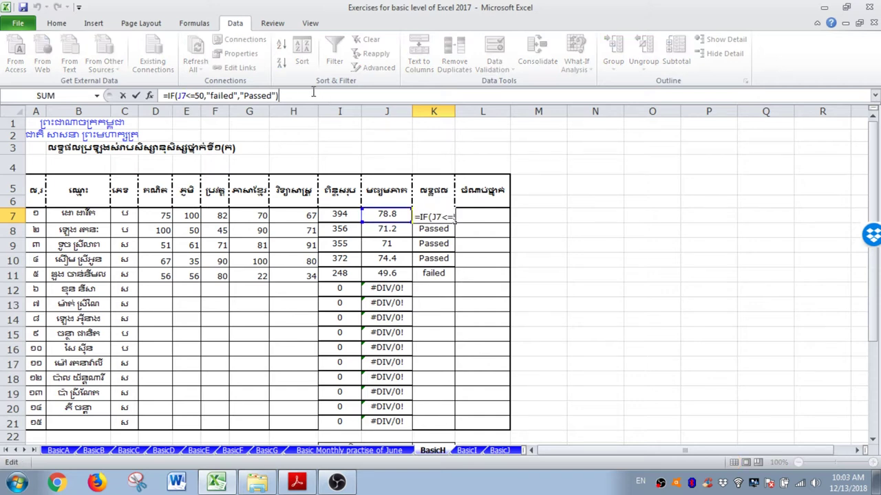
{"action": "key", "text": "BackSpace"}
{"action": "key", "text": "BackSpace"}
{"action": "key", "text": "BackSpace"}
{"action": "key", "text": "BackSpace"}
{"action": "key", "text": "BackSpace"}
{"action": "key", "text": "BackSpace"}
{"action": "key", "text": "BackSpace"}
{"action": "key", "text": "BackSpace"}
{"action": "key", "text": "BackSpace"}
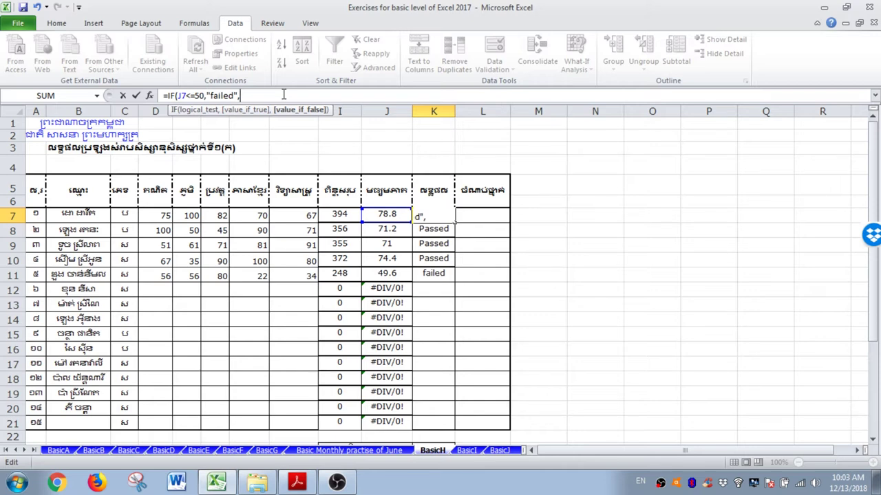
{"action": "type", "text": "if"}
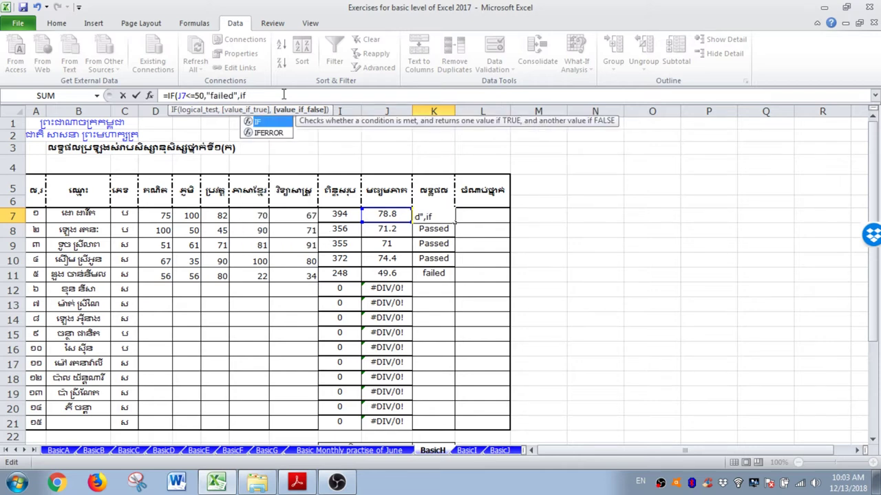
{"action": "type", "text": "("}
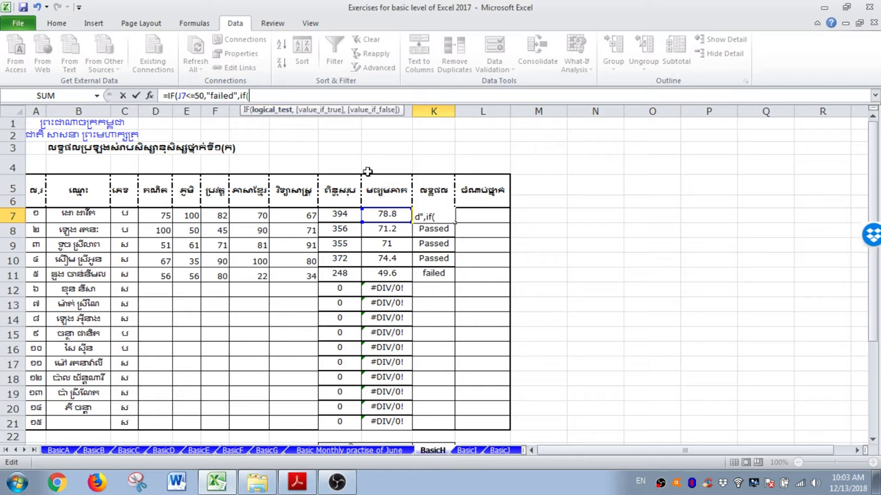
{"action": "left_click", "coordinate": [377, 213]}
{"action": "type", "text": ">"}
{"action": "type", "text": "50,"}
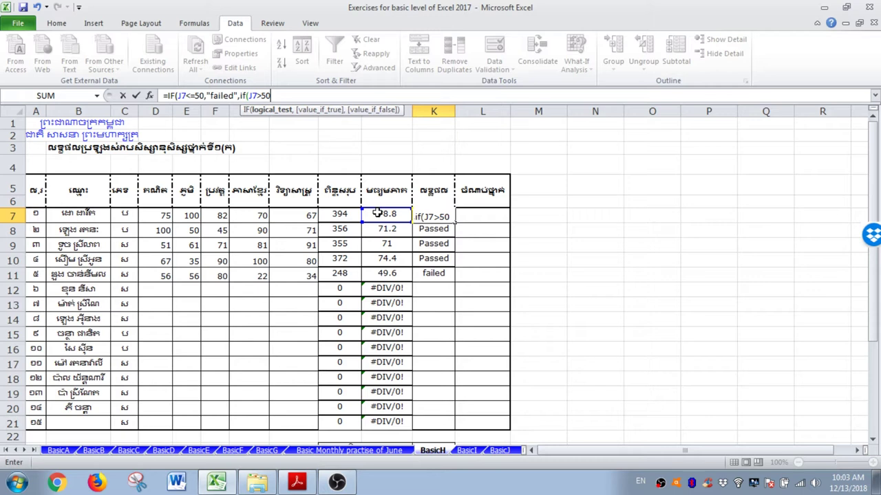
{"action": "type", "text": "\"Pa"}
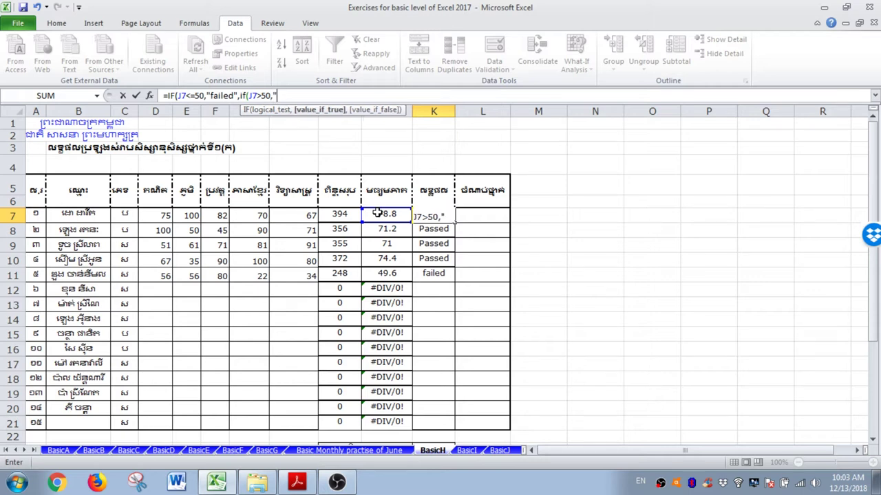
{"action": "type", "text": "ssed\")"}
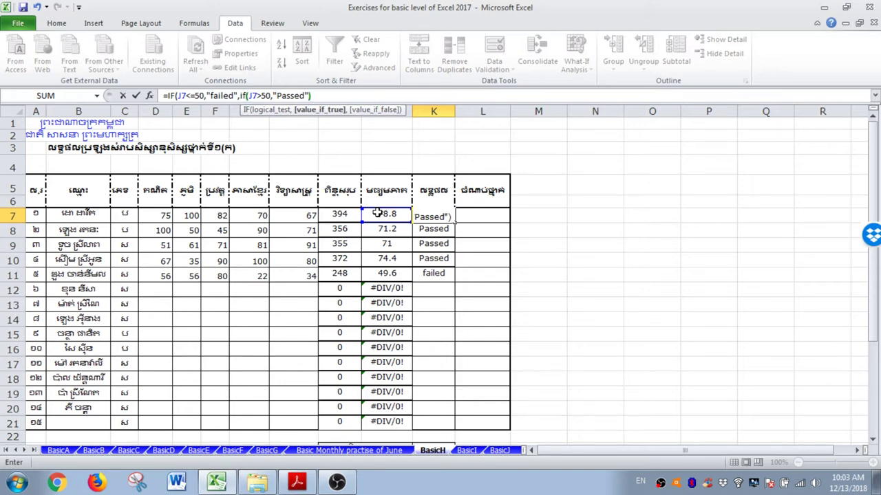
{"action": "key", "text": "Return"}
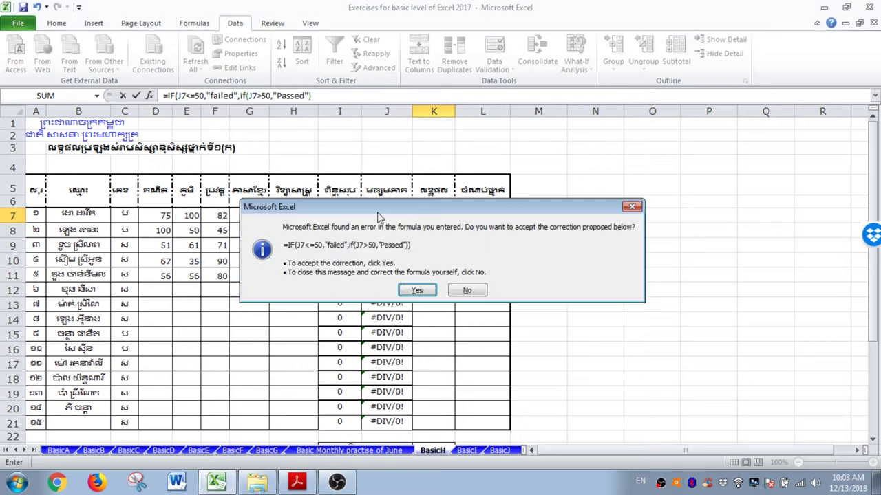
{"action": "left_click", "coordinate": [416, 290]}
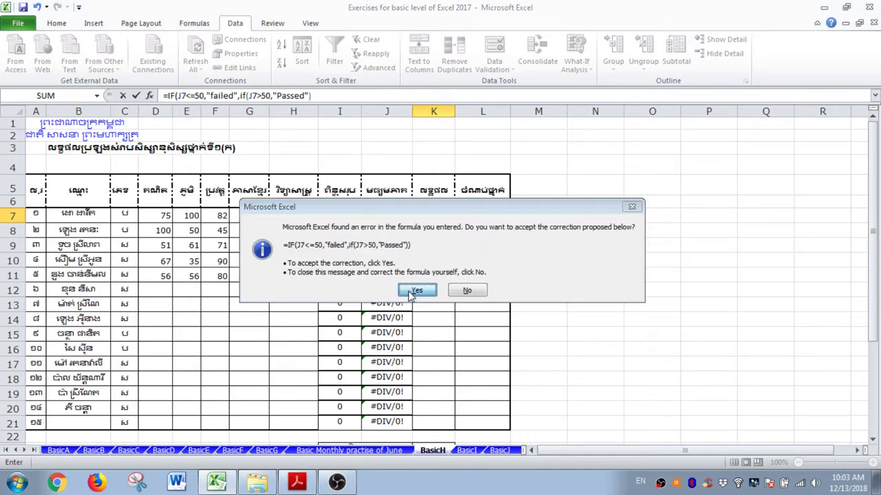
Fill the nested IF formula from K7 down through K11
{"action": "left_click_drag", "start_coordinate": [454, 221], "coordinate": [451, 274]}
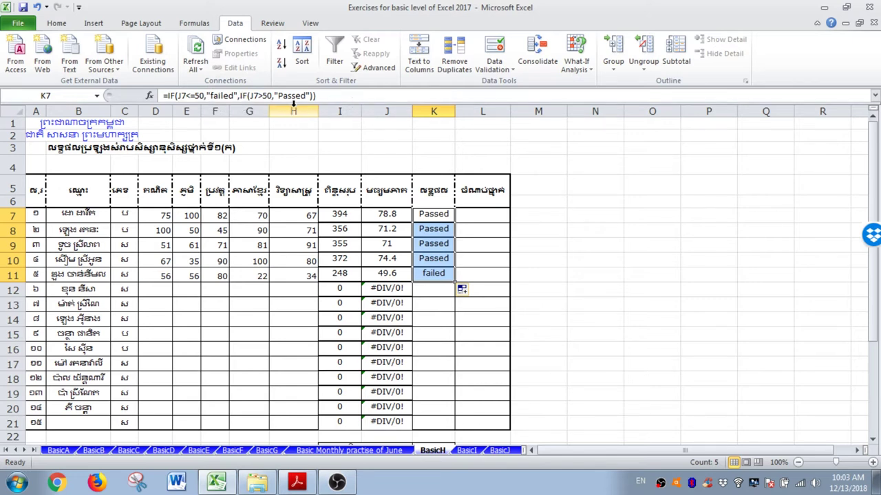
{"action": "scroll", "coordinate": [390, 184], "scroll_direction": "down", "scroll_amount": 2}
{"action": "scroll", "coordinate": [390, 184], "scroll_direction": "up", "scroll_amount": 2}
Clear the total and average formulas from I12:J21 for the students without scores
{"action": "left_click", "coordinate": [344, 215]}
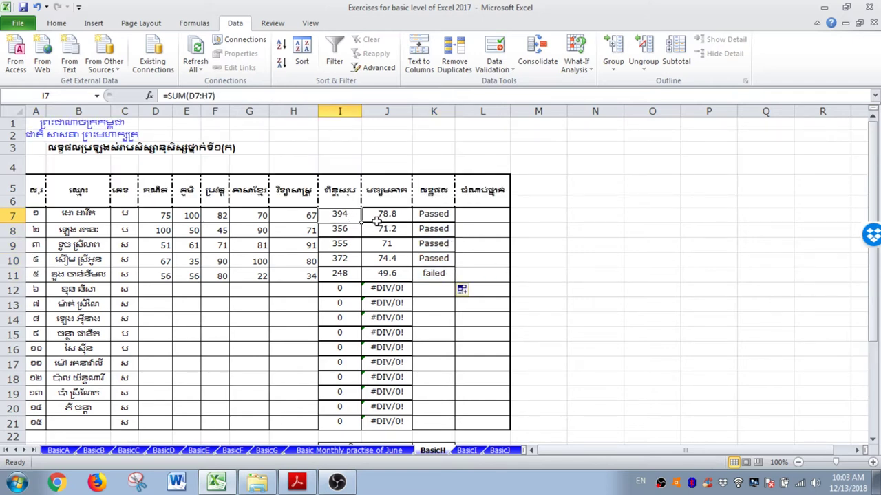
{"action": "left_click", "coordinate": [390, 220]}
{"action": "left_click_drag", "start_coordinate": [349, 289], "coordinate": [387, 420]}
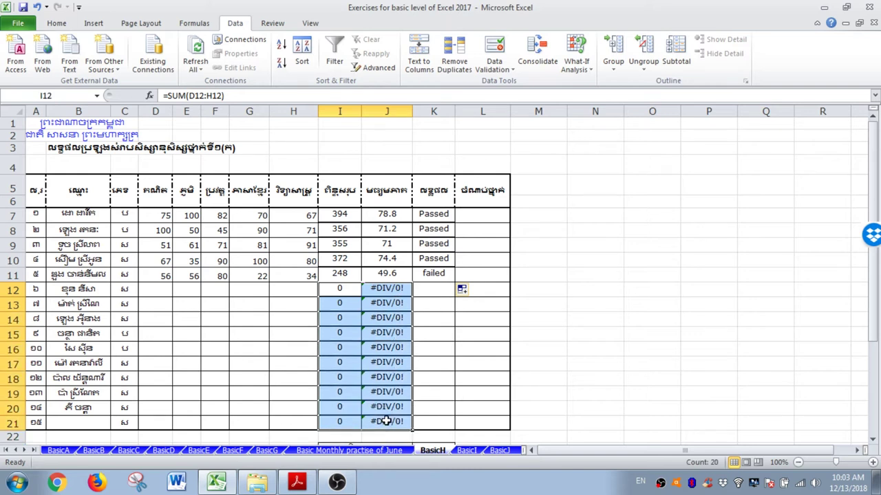
{"action": "key", "text": "Delete"}
{"action": "left_click", "coordinate": [459, 393]}
Enter the rank formula =RANK(J7,$J$7:$J$11) in cell L7, with the average range as an absolute reference
{"action": "left_click", "coordinate": [338, 215]}
{"action": "left_click", "coordinate": [371, 215]}
{"action": "left_click", "coordinate": [449, 219]}
{"action": "left_click", "coordinate": [477, 217]}
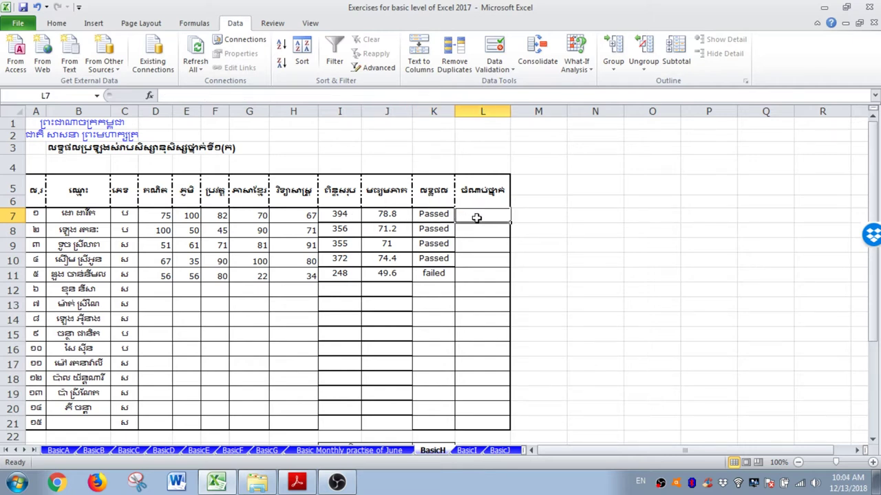
{"action": "type", "text": "="}
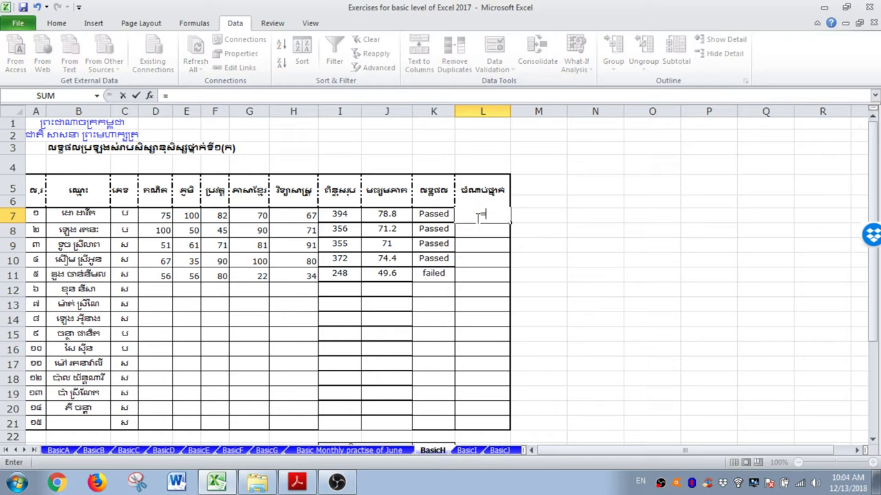
{"action": "type", "text": "rank"}
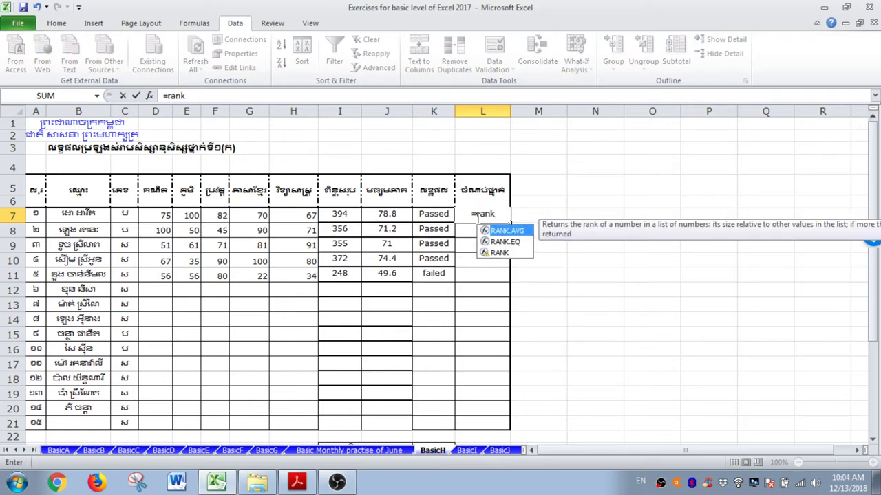
{"action": "type", "text": "("}
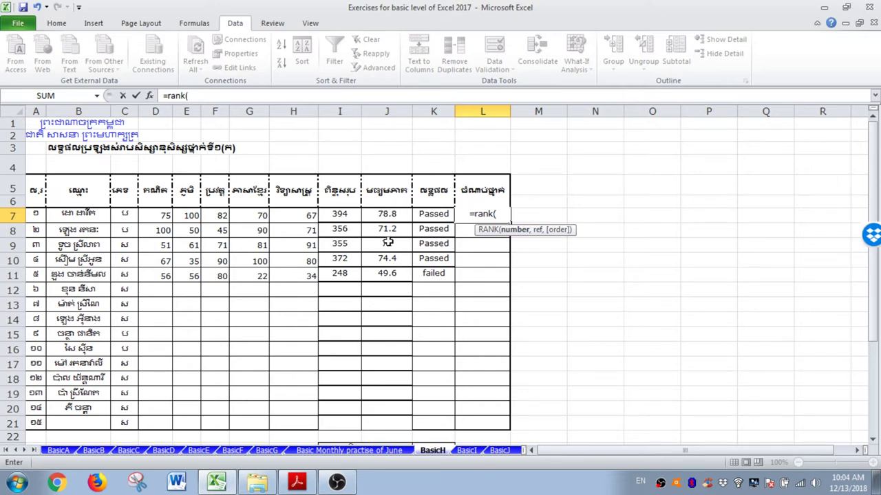
{"action": "left_click", "coordinate": [383, 213]}
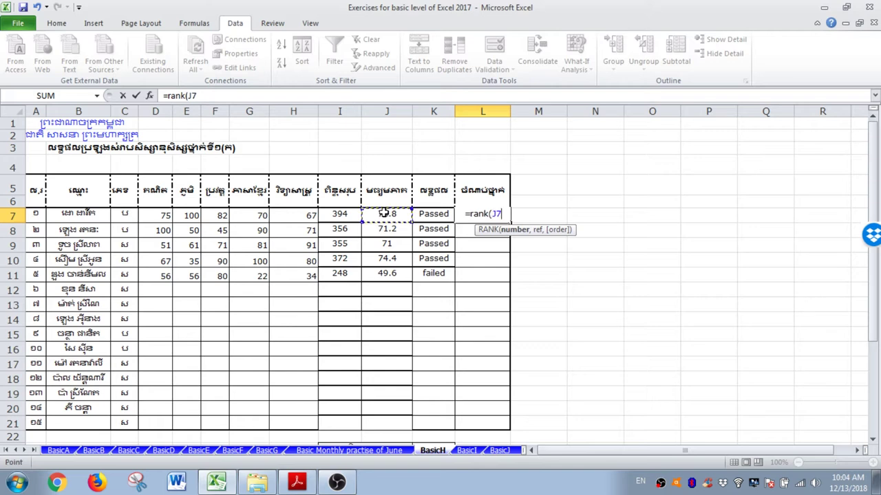
{"action": "type", "text": ","}
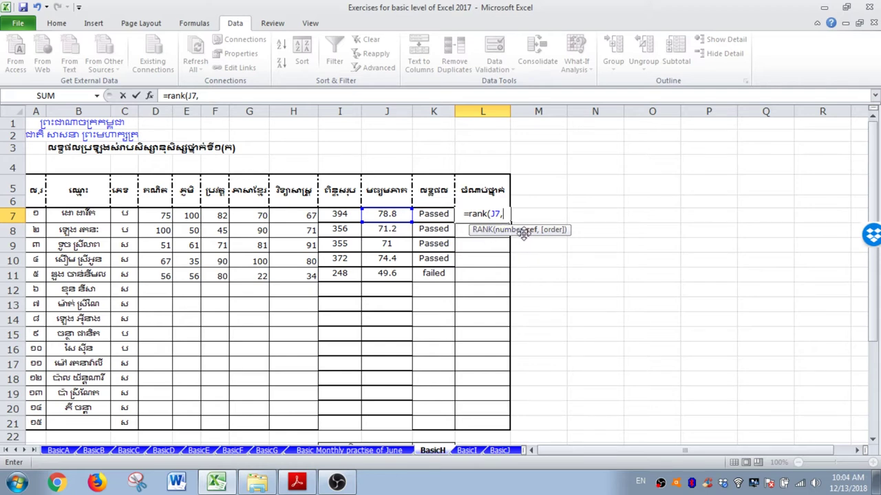
{"action": "left_click_drag", "start_coordinate": [398, 216], "coordinate": [396, 273]}
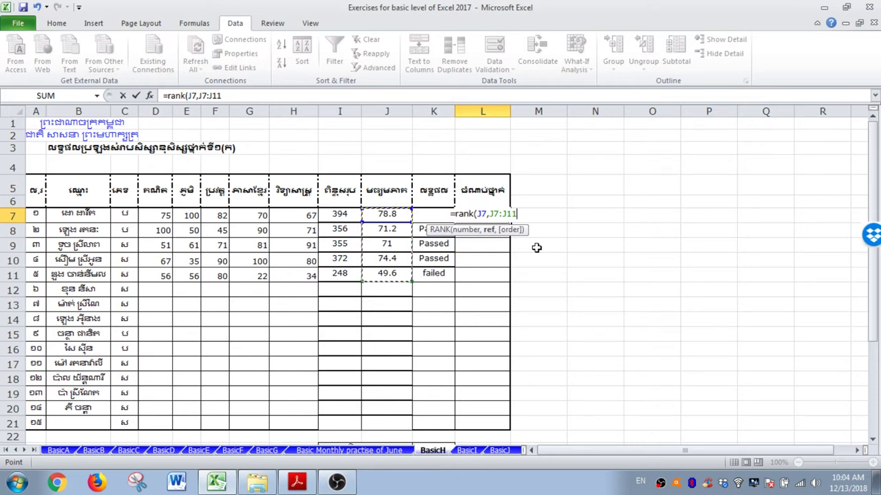
{"action": "key", "text": "F4"}
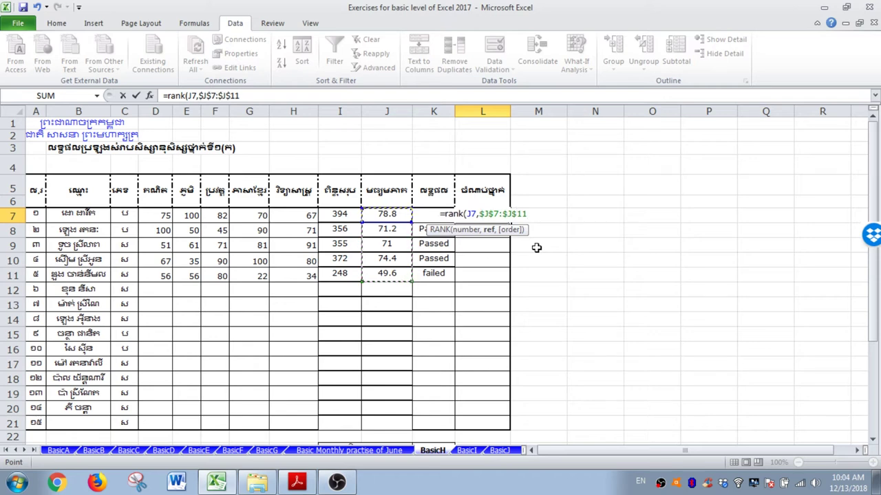
{"action": "key", "text": "Return"}
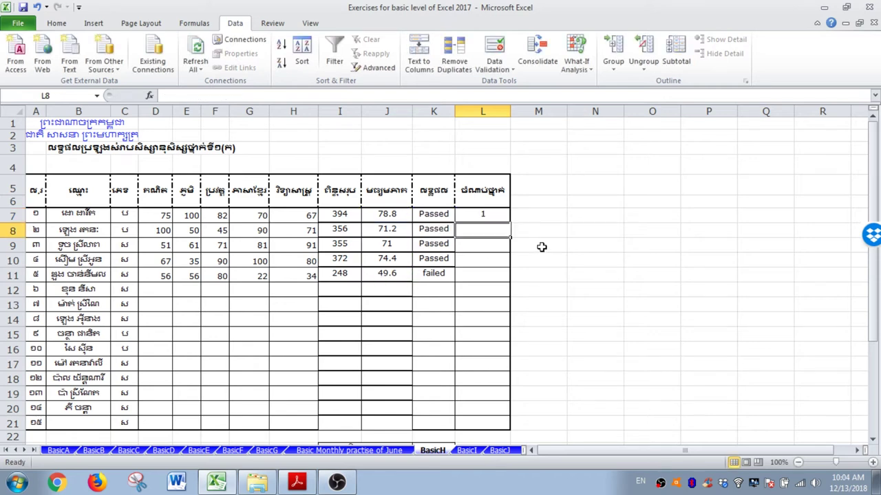
Fill the rank formula from L7 down through L11 and check the fourth student's rank formula
{"action": "left_click", "coordinate": [498, 214]}
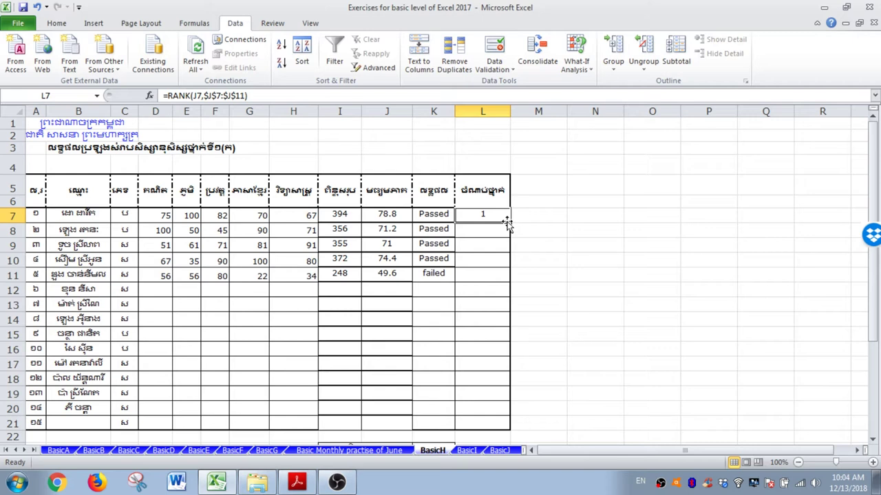
{"action": "left_click_drag", "start_coordinate": [510, 222], "coordinate": [511, 281]}
{"action": "left_click", "coordinate": [581, 256]}
{"action": "left_click", "coordinate": [505, 258]}
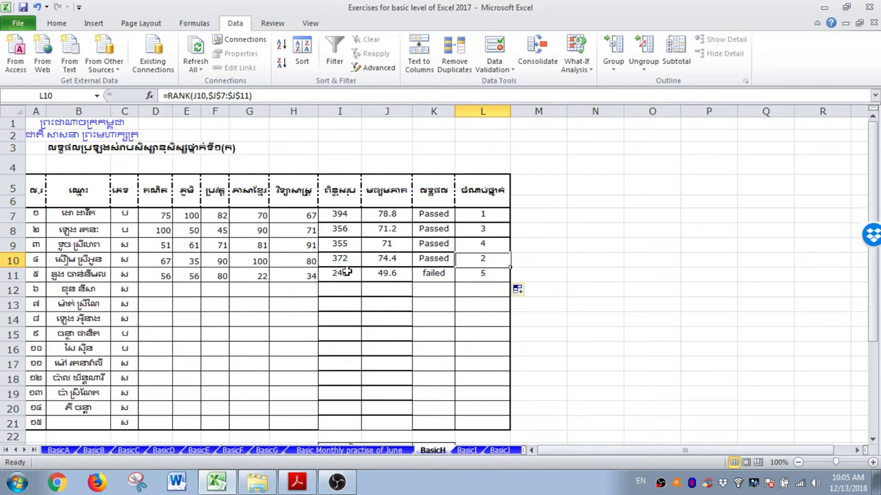
Change the fifth student's score in G11 to 1 and the third student's score in G9 to 100
{"action": "left_click", "coordinate": [254, 274]}
{"action": "type", "text": "1"}
{"action": "key", "text": "Return"}
{"action": "left_click", "coordinate": [257, 246]}
{"action": "type", "text": "100"}
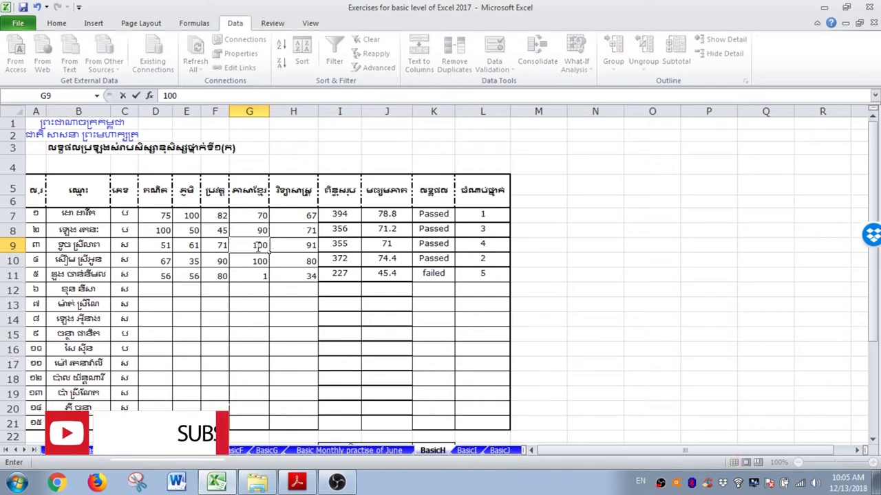
{"action": "key", "text": "Return"}
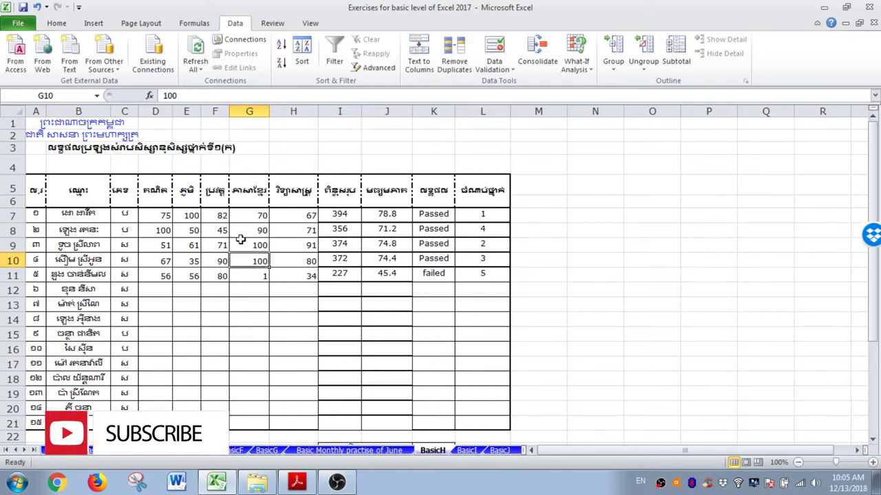
Change the third student's scores to 90 in F9 and 65 in E9
{"action": "left_click", "coordinate": [216, 243]}
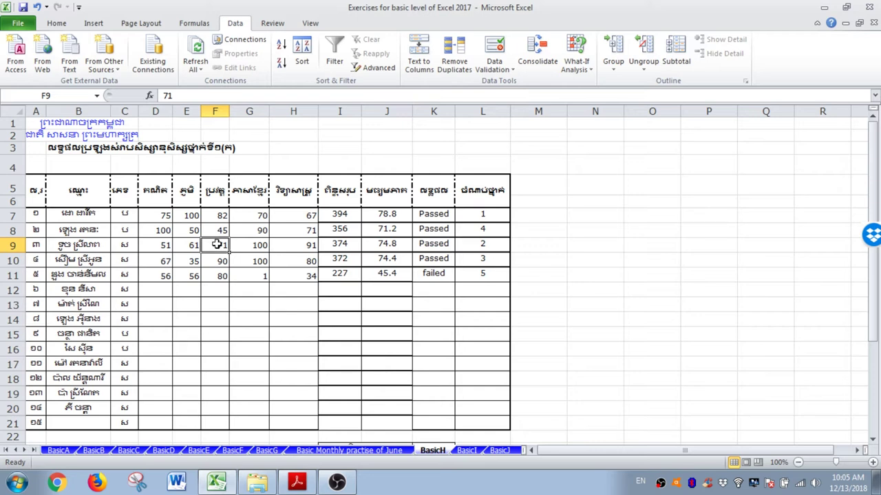
{"action": "type", "text": "90"}
{"action": "key", "text": "Return"}
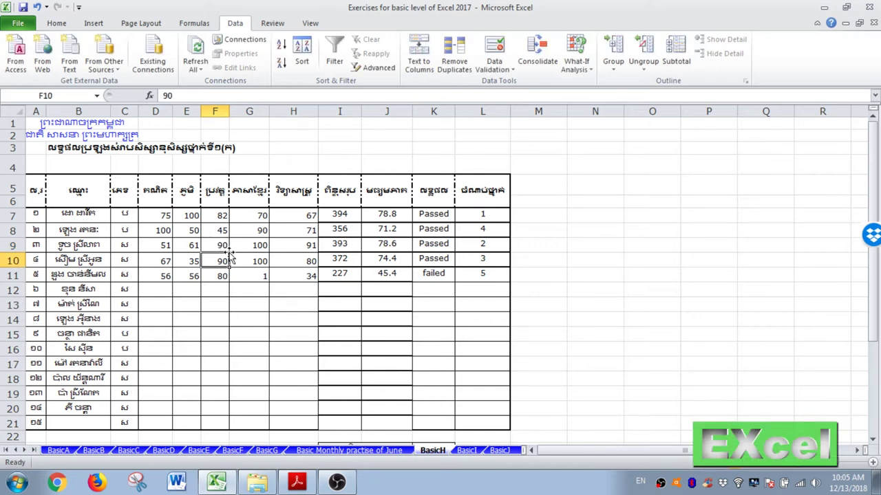
{"action": "left_click", "coordinate": [192, 246]}
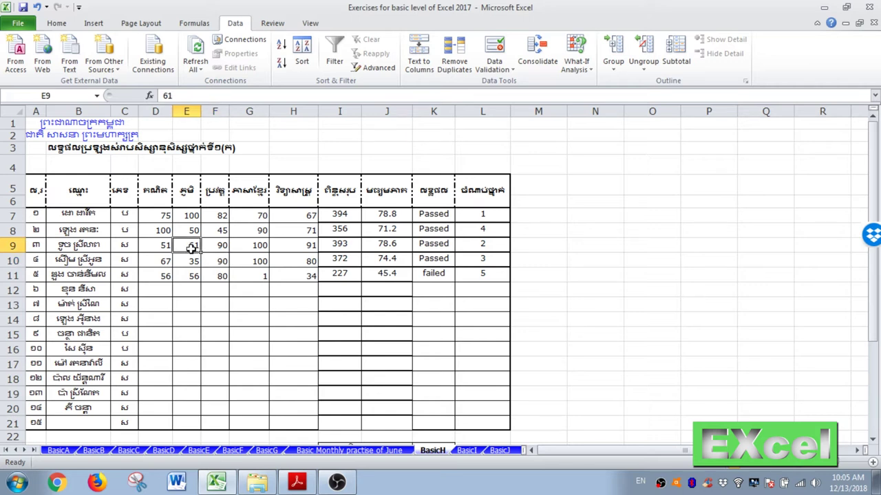
{"action": "type", "text": "65"}
{"action": "key", "text": "Return"}
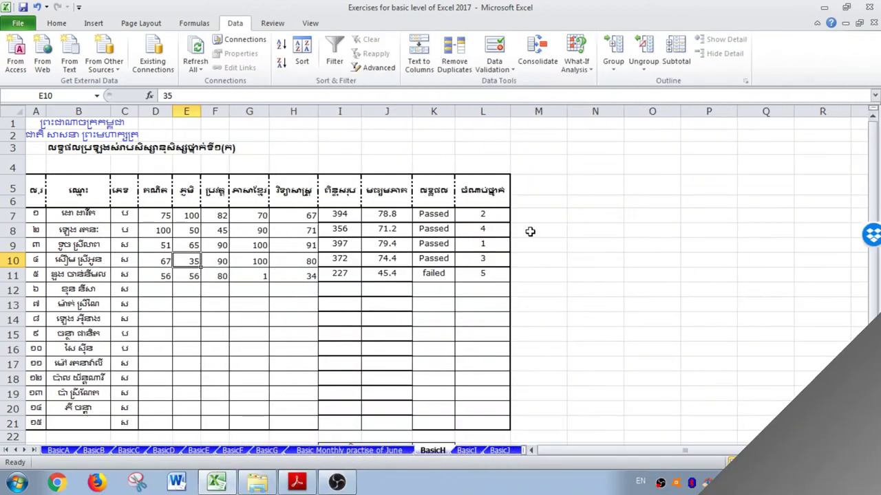
Review the total, average, result and rank formulas in row 7 and the unanswered student count table below
{"action": "left_click_drag", "start_coordinate": [350, 215], "coordinate": [341, 274]}
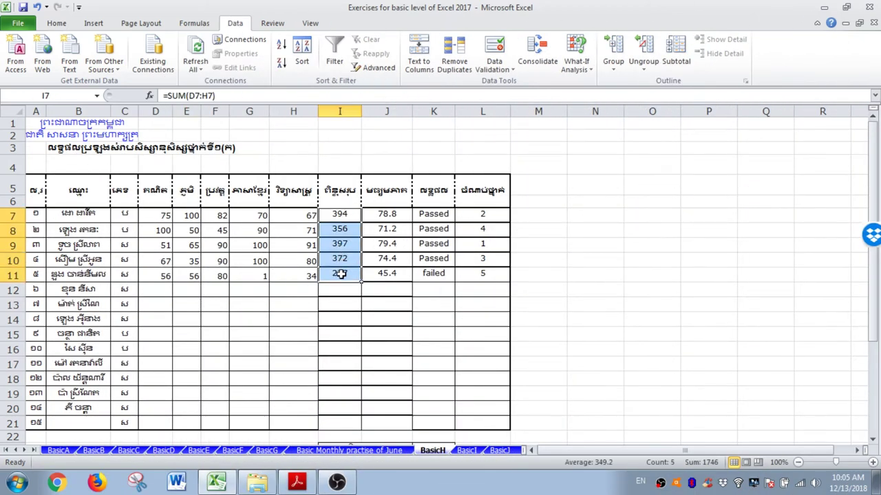
{"action": "left_click", "coordinate": [387, 214]}
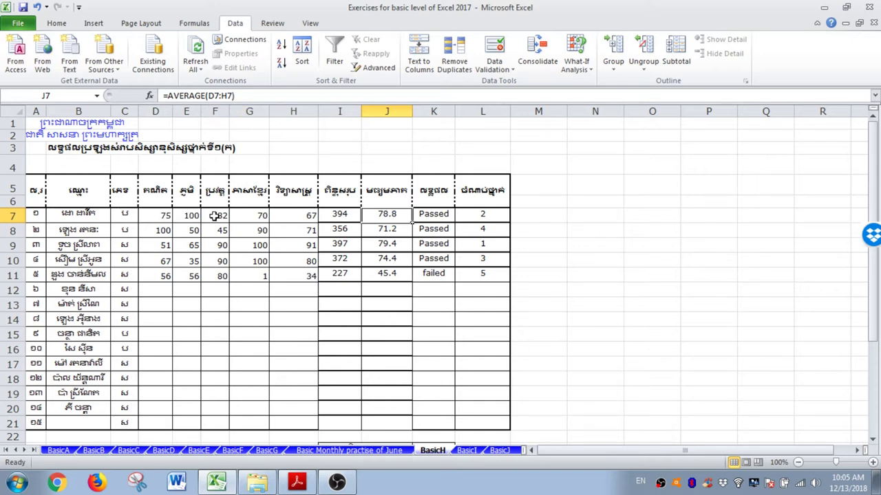
{"action": "left_click", "coordinate": [431, 214]}
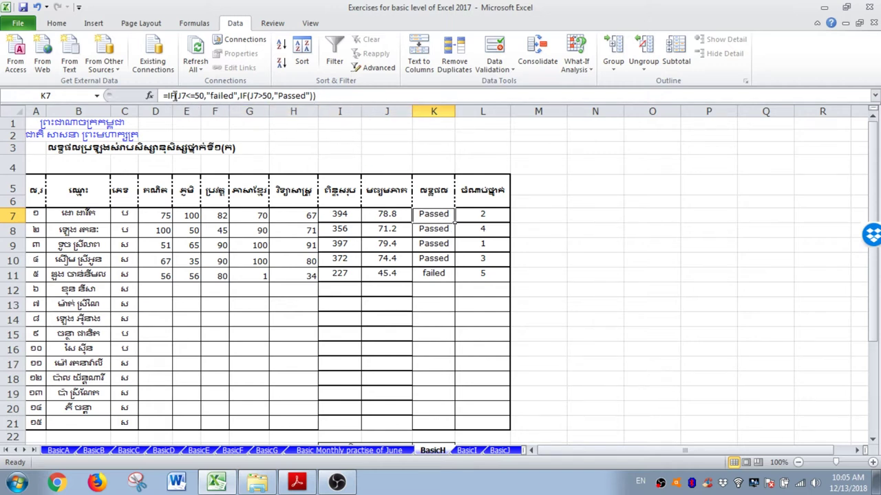
{"action": "left_click", "coordinate": [480, 216]}
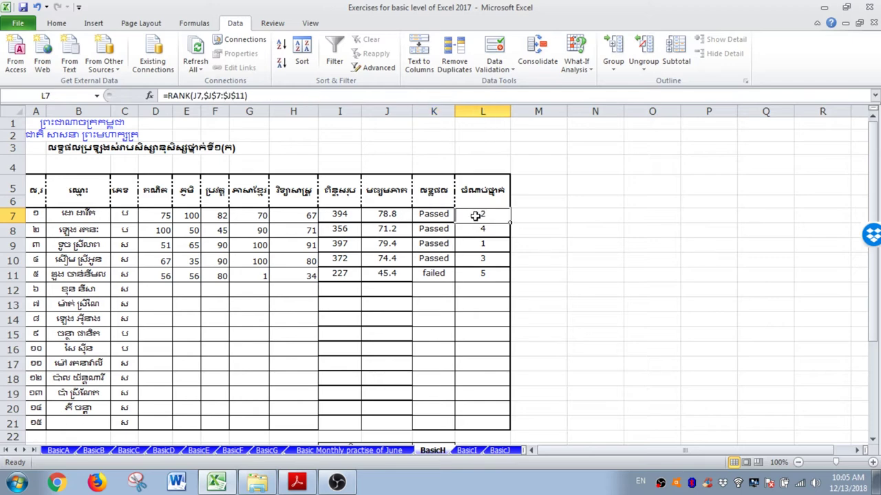
{"action": "scroll", "coordinate": [515, 224], "scroll_direction": "down", "scroll_amount": 4}
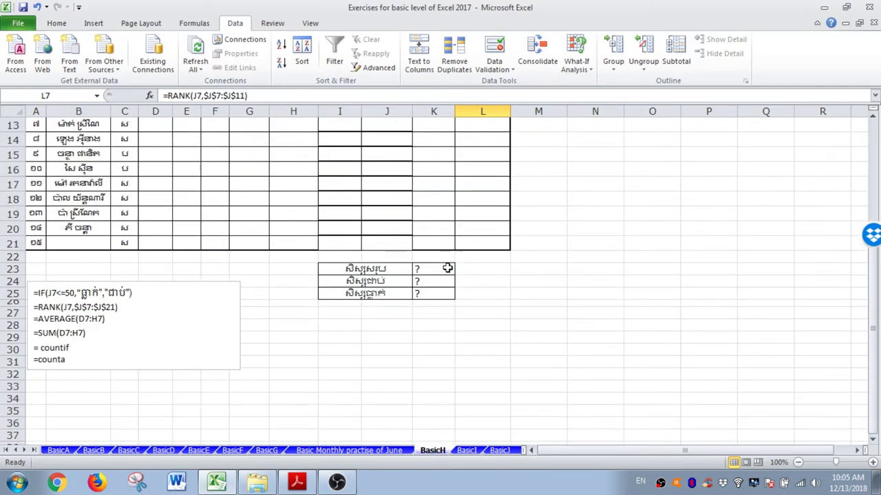
{"action": "left_click", "coordinate": [443, 269]}
{"action": "scroll", "coordinate": [417, 251], "scroll_direction": "up", "scroll_amount": 4}
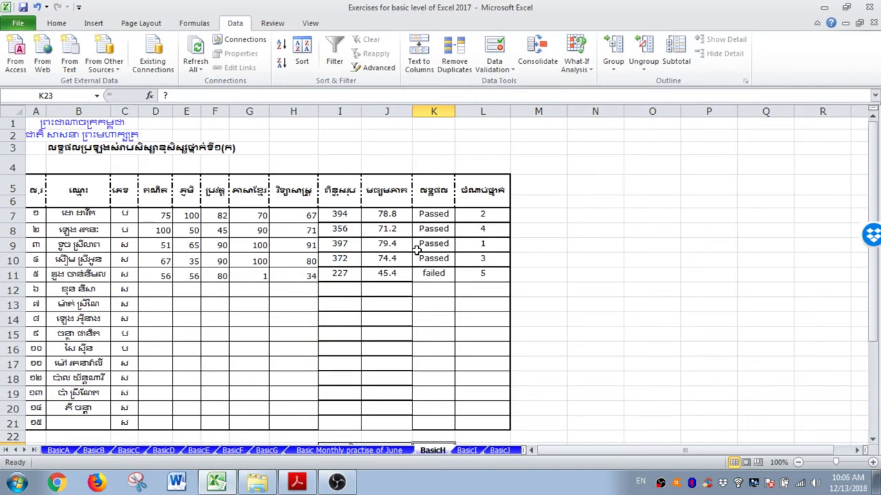
{"action": "scroll", "coordinate": [417, 251], "scroll_direction": "down", "scroll_amount": 3}
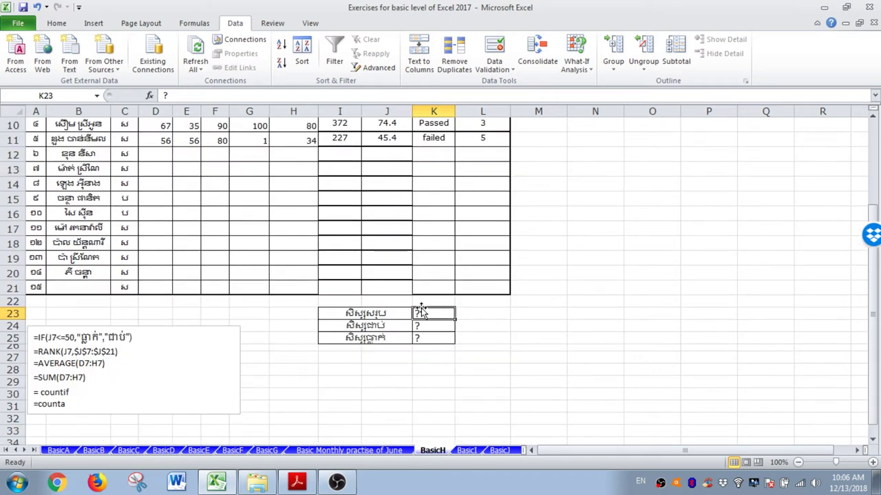
{"action": "scroll", "coordinate": [421, 312], "scroll_direction": "up", "scroll_amount": 3}
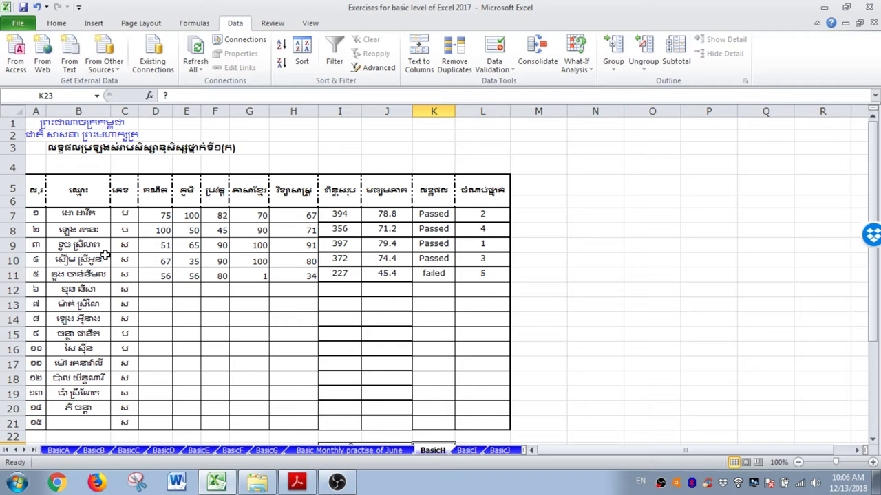
Count the students in B7:B11 by hand, enter 5 as the student total in K23, and clear the cell again
{"action": "left_click", "coordinate": [102, 218]}
{"action": "left_click", "coordinate": [102, 231]}
{"action": "left_click", "coordinate": [100, 248]}
{"action": "left_click", "coordinate": [98, 259]}
{"action": "left_click", "coordinate": [94, 274]}
{"action": "scroll", "coordinate": [419, 374], "scroll_direction": "down", "scroll_amount": 3}
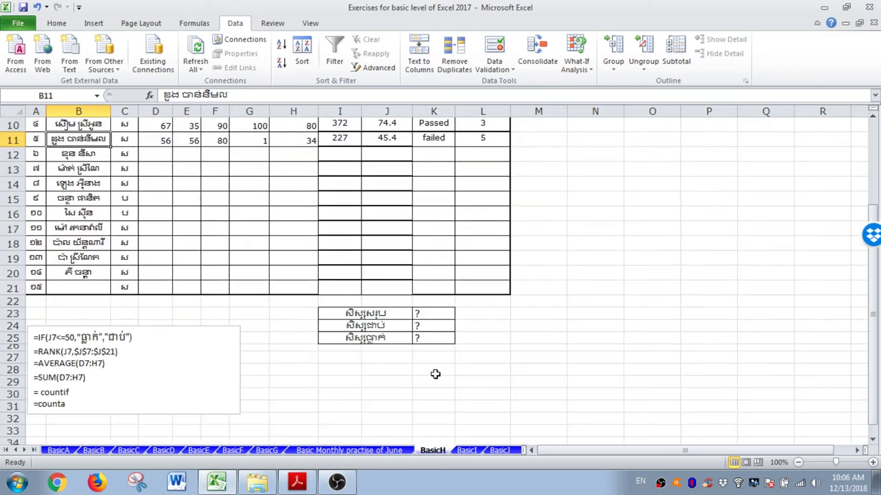
{"action": "left_click", "coordinate": [431, 315]}
{"action": "type", "text": "5"}
{"action": "left_click", "coordinate": [482, 338]}
{"action": "left_click", "coordinate": [437, 313]}
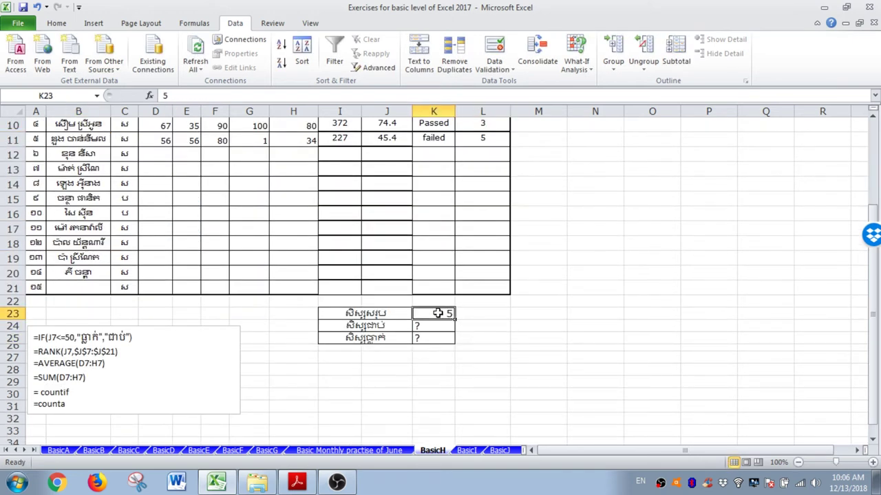
{"action": "key", "text": "BackSpace"}
{"action": "left_click", "coordinate": [463, 337]}
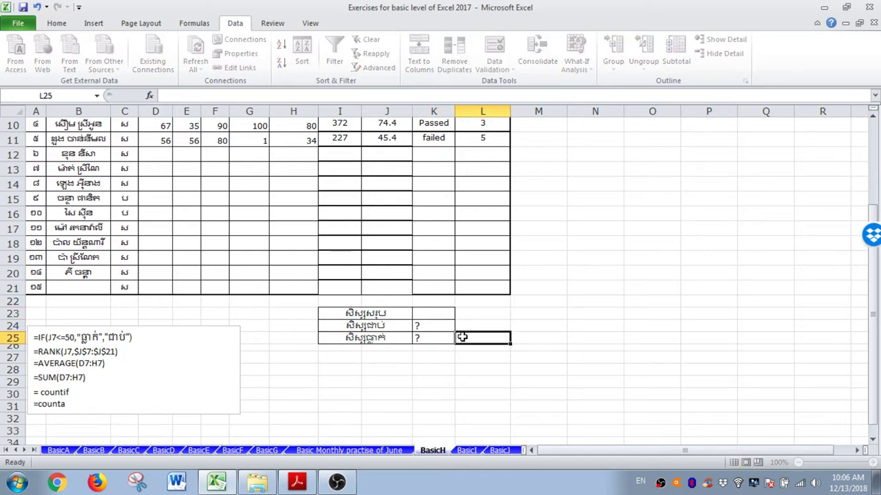
Count the students in K23 with a COUNTA formula over the names in B7:B11
{"action": "left_click", "coordinate": [441, 313]}
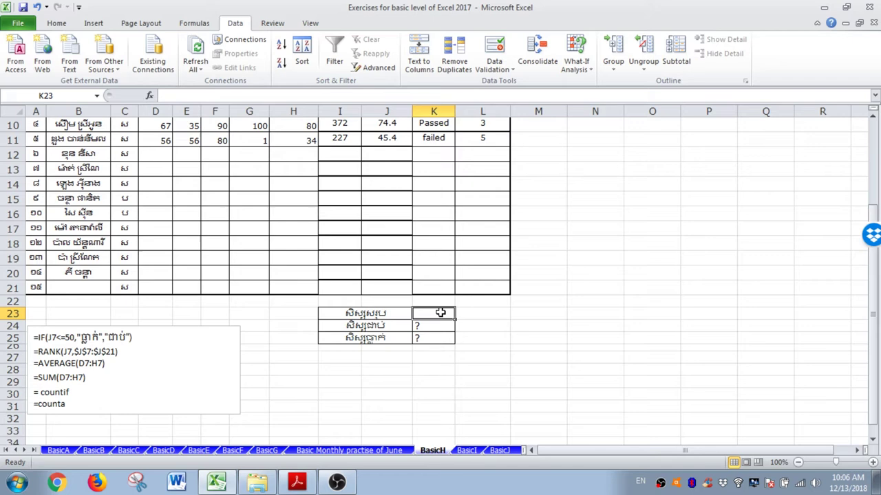
{"action": "type", "text": "=cou"}
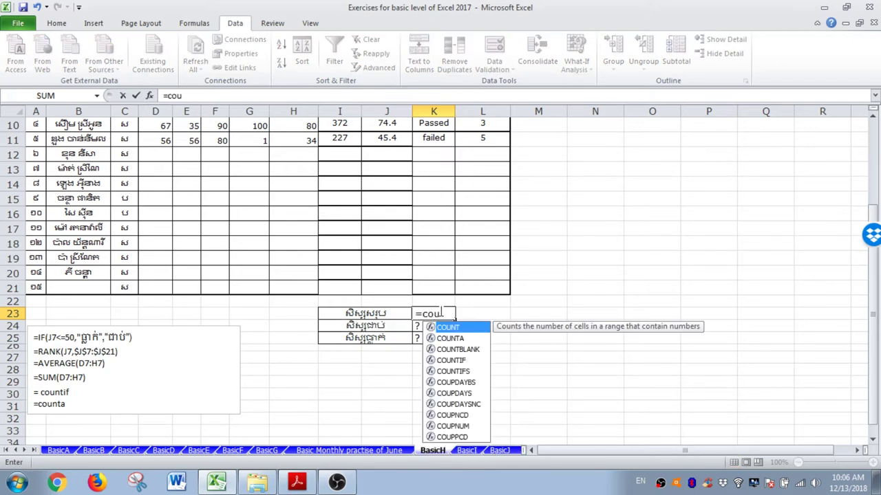
{"action": "key", "text": "Down"}
{"action": "key", "text": "Tab"}
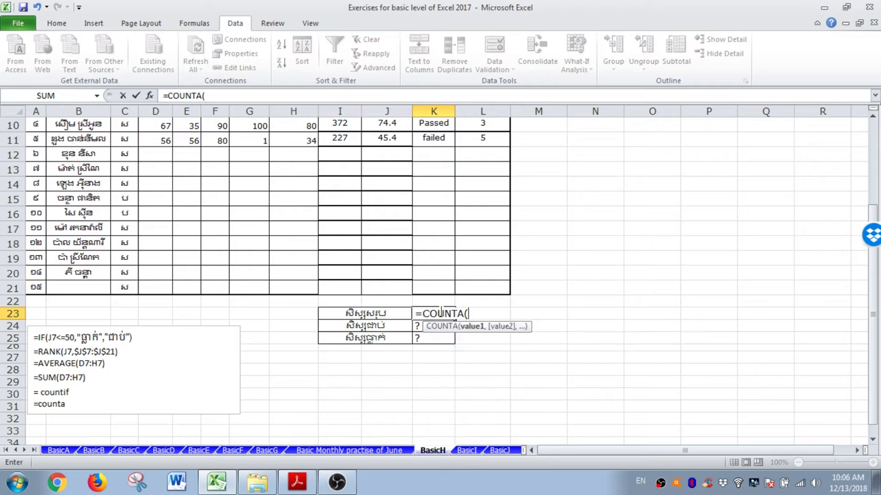
{"action": "scroll", "coordinate": [517, 256], "scroll_direction": "up", "scroll_amount": 3}
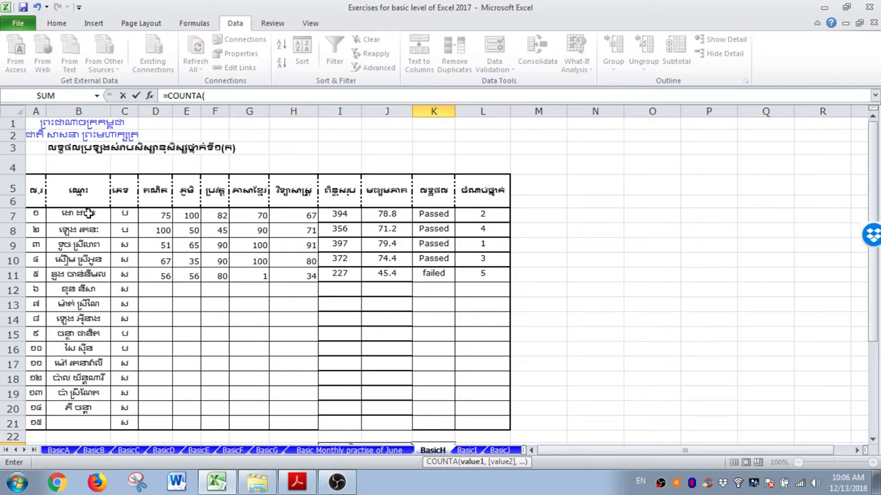
{"action": "left_click_drag", "start_coordinate": [89, 214], "coordinate": [75, 274]}
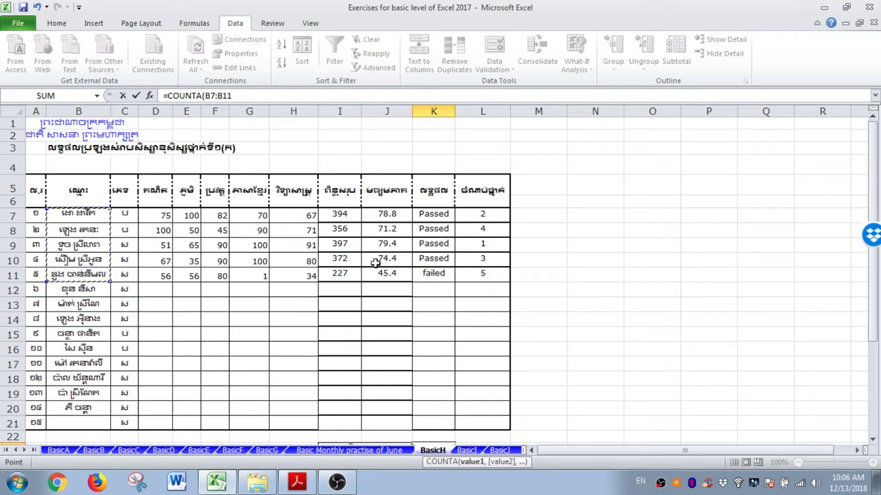
{"action": "scroll", "coordinate": [372, 248], "scroll_direction": "down", "scroll_amount": 4}
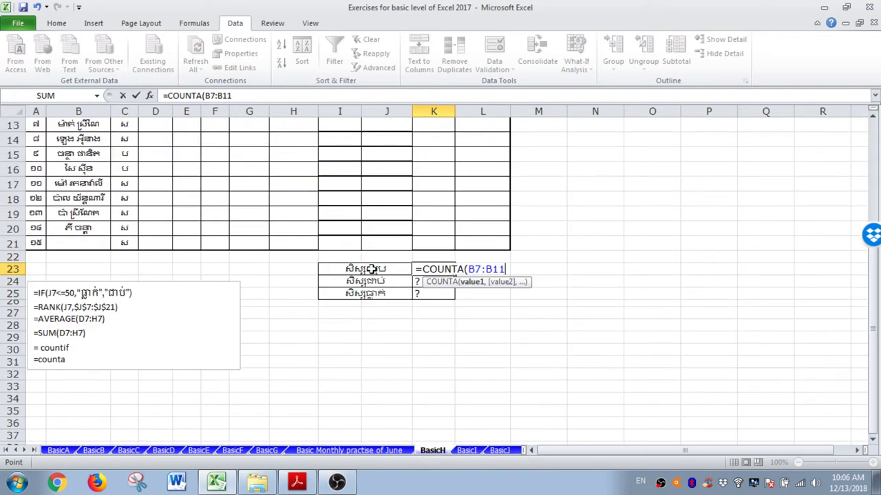
{"action": "key", "text": "Return"}
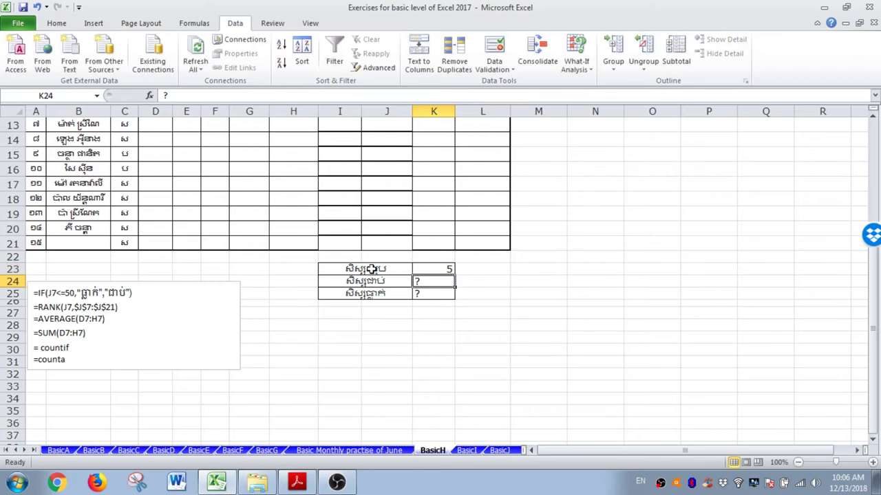
Count the passed students in K24 with a COUNTIF formula over K7:K11 using the criterion "Passed"
{"action": "scroll", "coordinate": [383, 278], "scroll_direction": "up", "scroll_amount": 4}
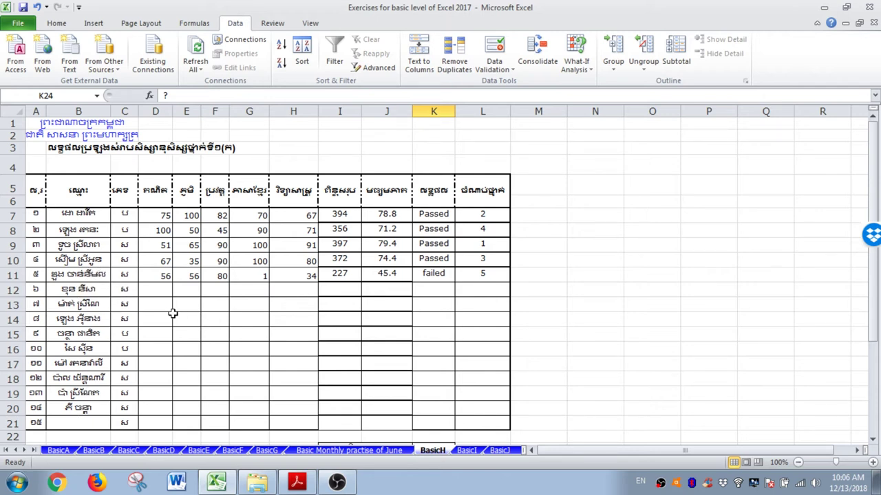
{"action": "scroll", "coordinate": [237, 332], "scroll_direction": "down", "scroll_amount": 1}
{"action": "scroll", "coordinate": [237, 331], "scroll_direction": "down", "scroll_amount": 5}
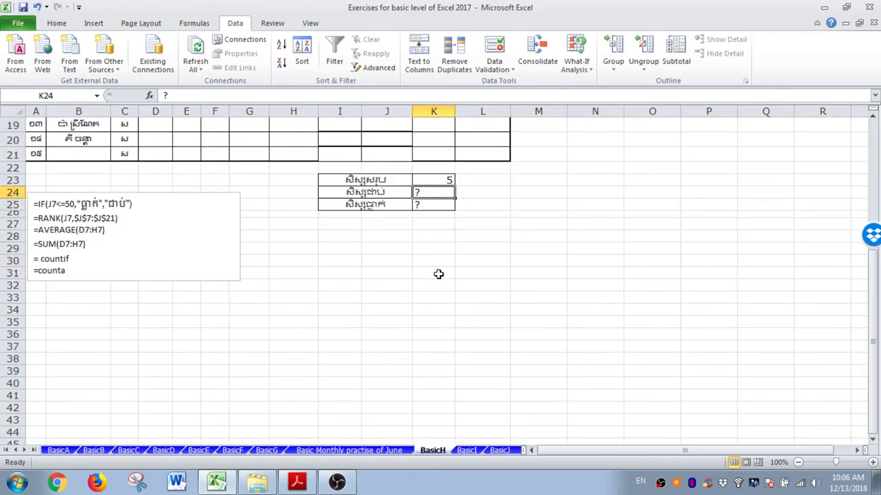
{"action": "scroll", "coordinate": [439, 274], "scroll_direction": "up", "scroll_amount": 2}
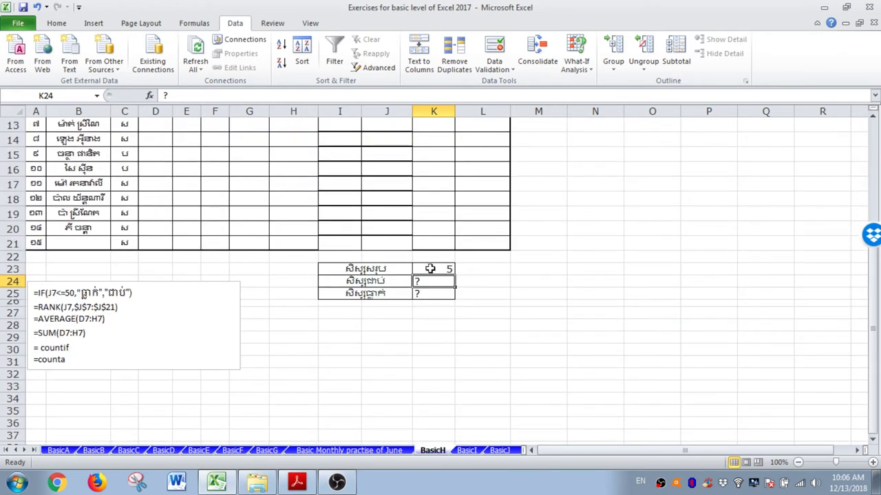
{"action": "left_click", "coordinate": [351, 284]}
{"action": "left_click", "coordinate": [431, 281]}
{"action": "type", "text": "=if"}
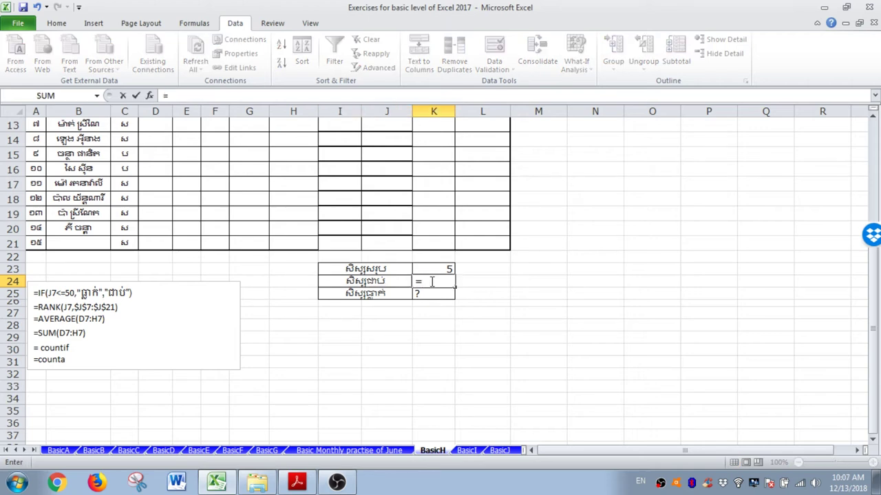
{"action": "key", "text": "BackSpace"}
{"action": "type", "text": "c"}
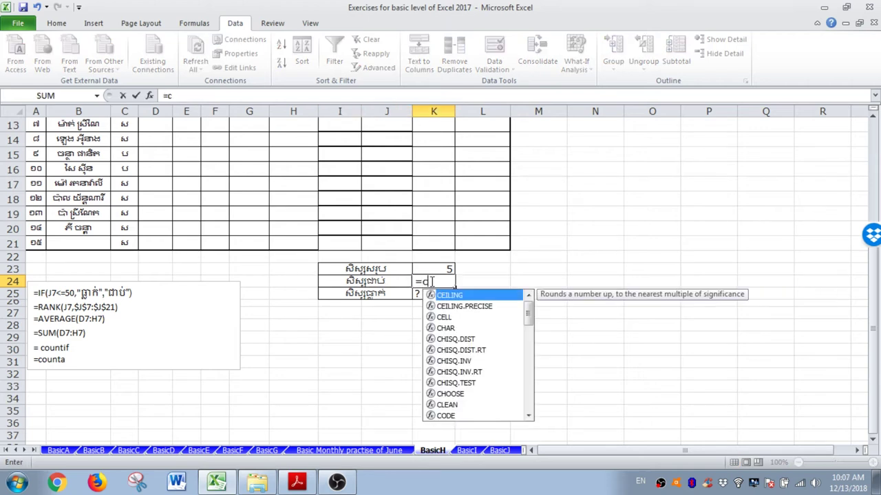
{"action": "type", "text": "oun"}
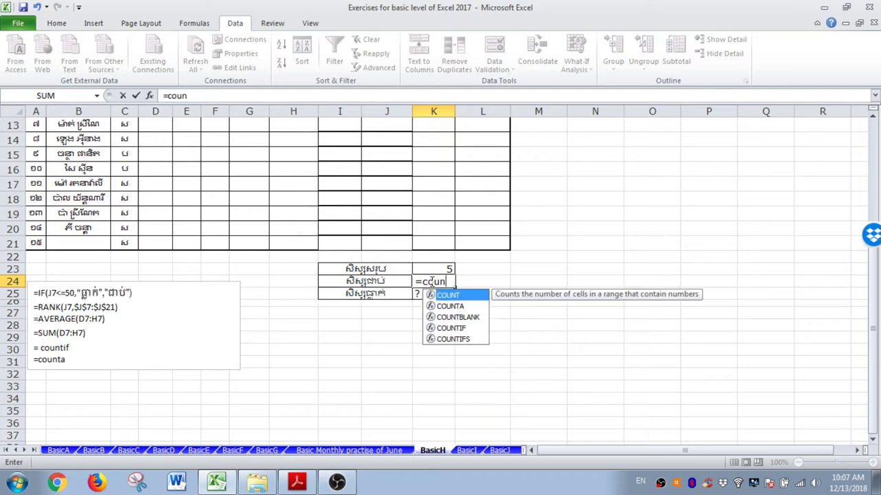
{"action": "type", "text": "tif("}
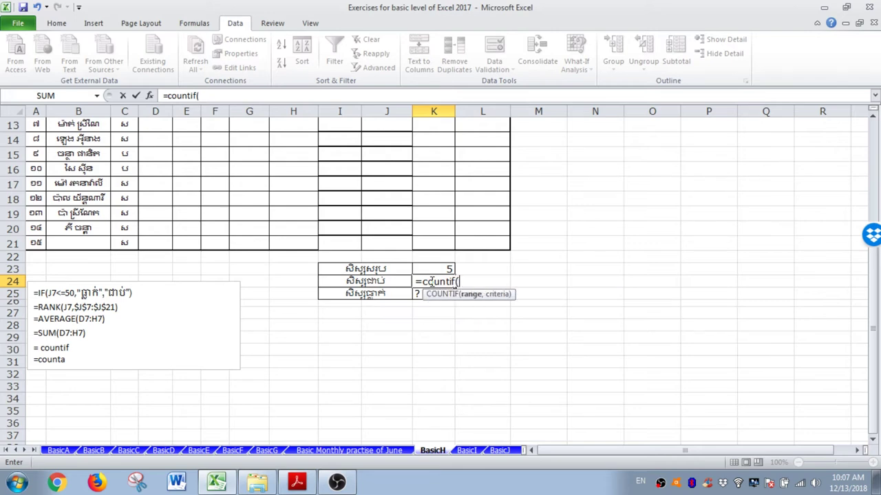
{"action": "scroll", "coordinate": [472, 293], "scroll_direction": "up", "scroll_amount": 4}
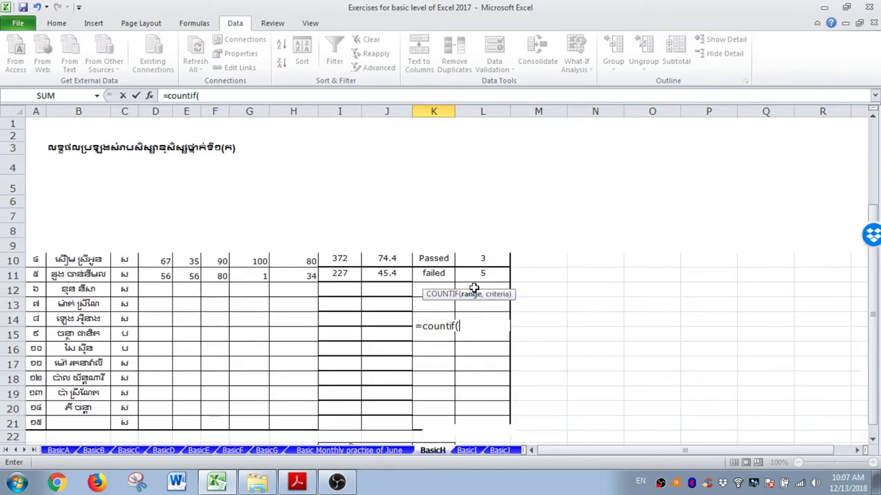
{"action": "left_click_drag", "start_coordinate": [436, 215], "coordinate": [438, 271]}
{"action": "type", "text": ",\"Passed"}
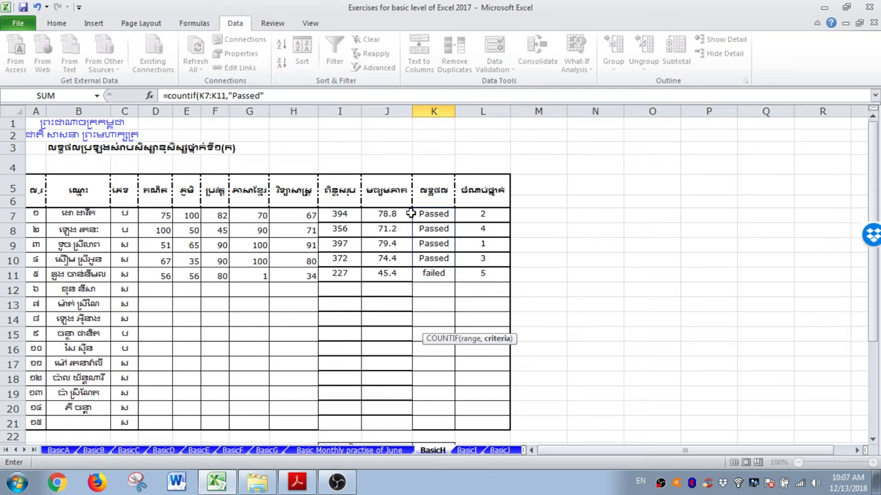
{"action": "key", "text": "Return"}
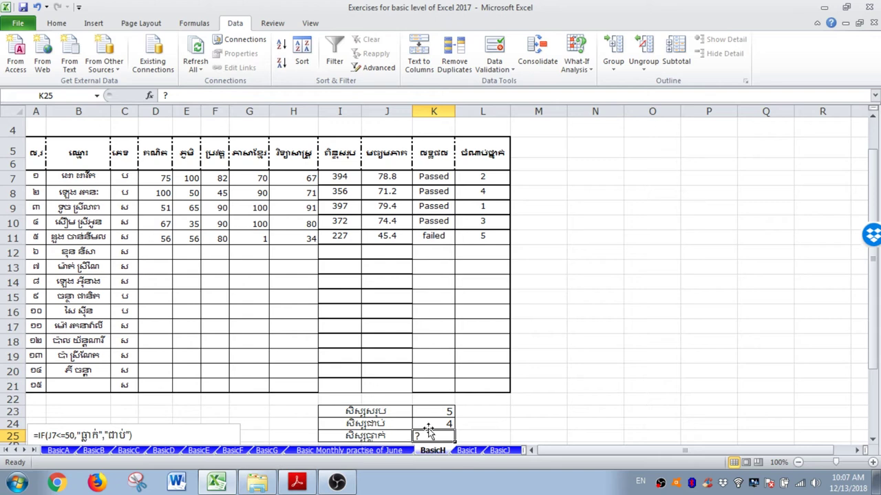
Check the results in K7:K10 and count the failed students in K25 with COUNTIF over K7:K11 and the criterion "Failed"
{"action": "left_click", "coordinate": [432, 178]}
{"action": "left_click", "coordinate": [431, 192]}
{"action": "left_click", "coordinate": [429, 206]}
{"action": "left_click", "coordinate": [428, 220]}
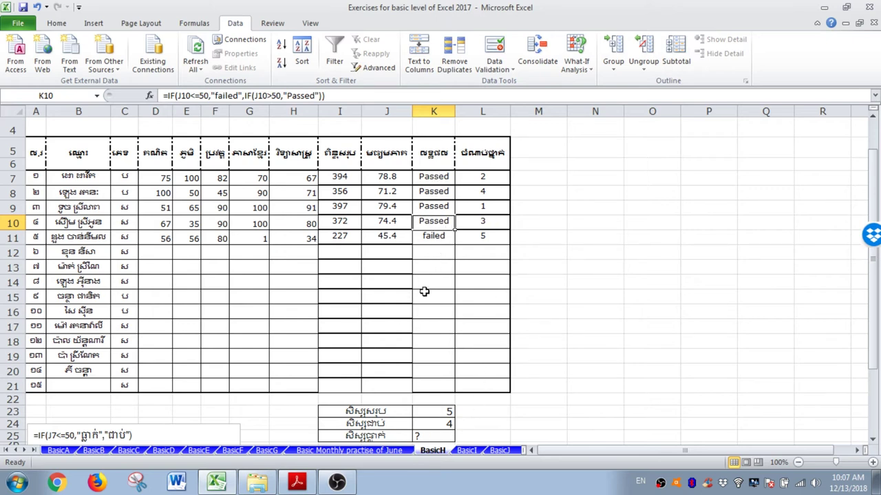
{"action": "left_click", "coordinate": [434, 434]}
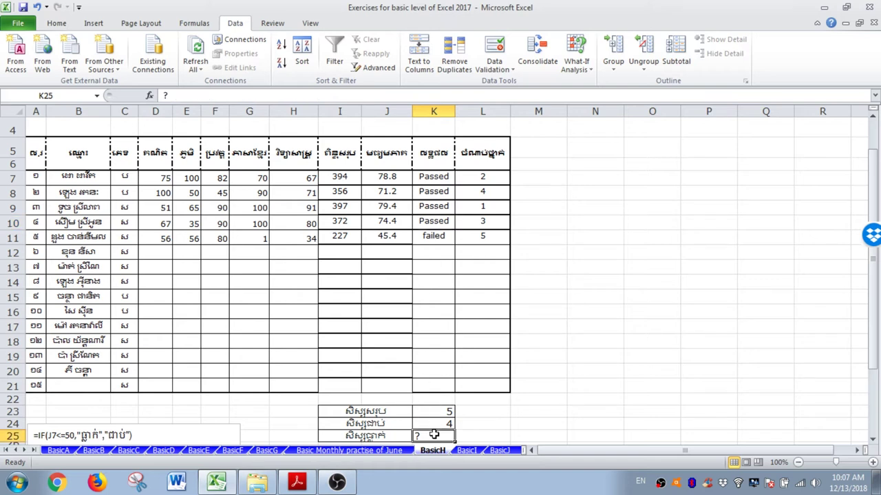
{"action": "type", "text": "=c"}
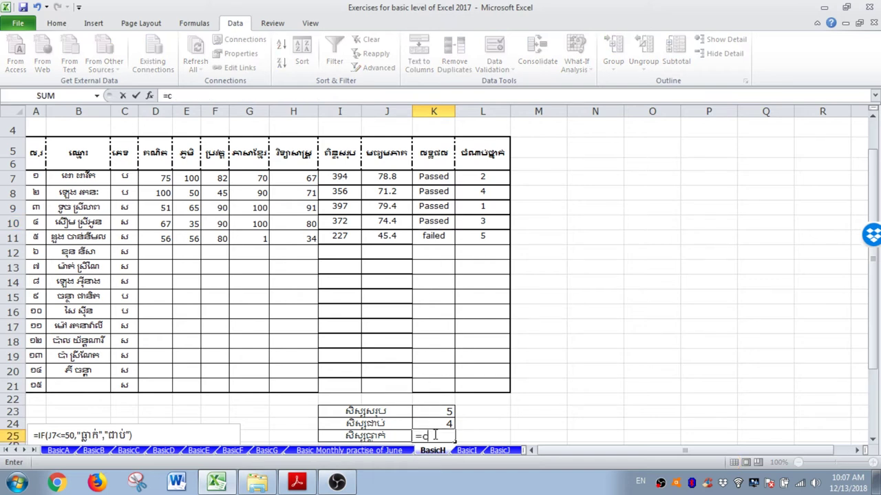
{"action": "type", "text": "ountif"}
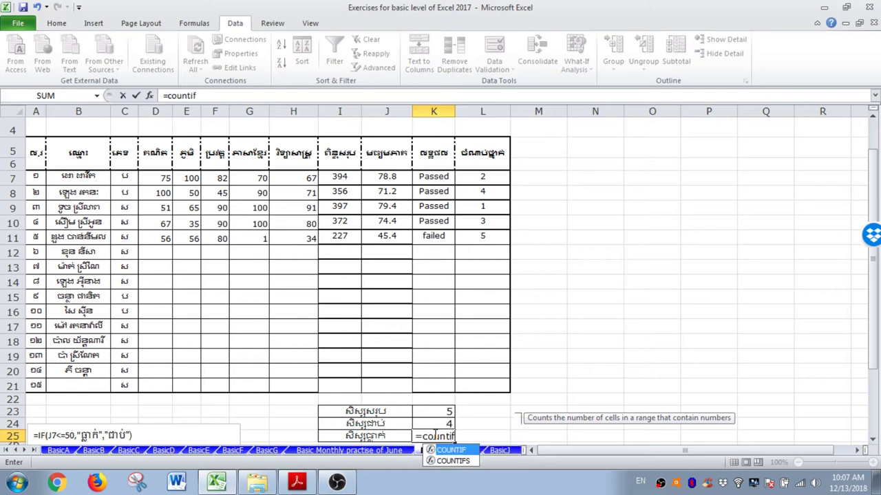
{"action": "type", "text": "("}
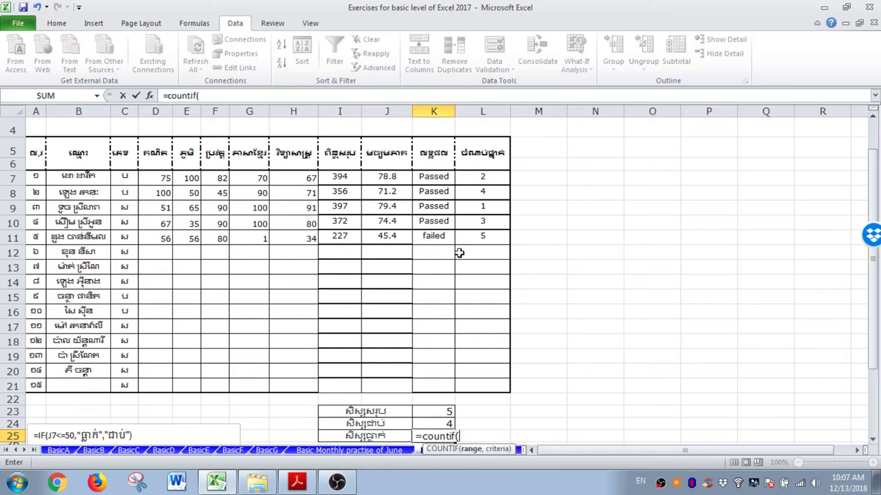
{"action": "left_click_drag", "start_coordinate": [439, 178], "coordinate": [440, 237]}
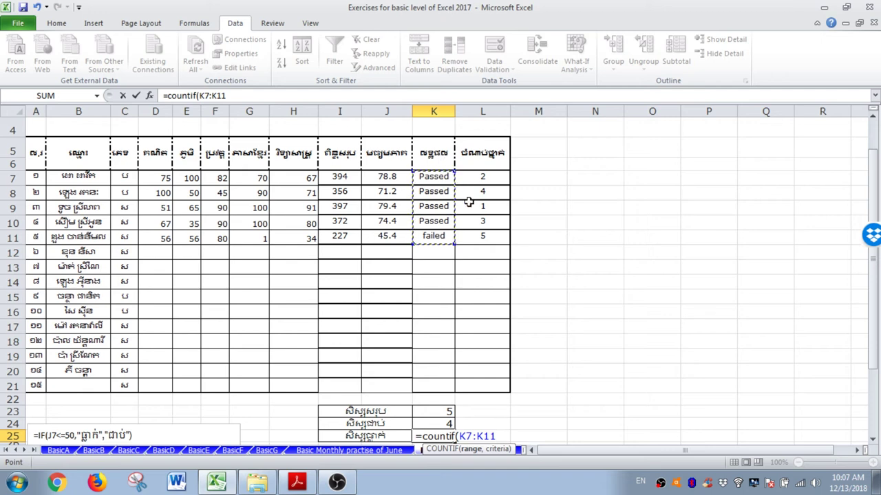
{"action": "type", "text": ",\"F"}
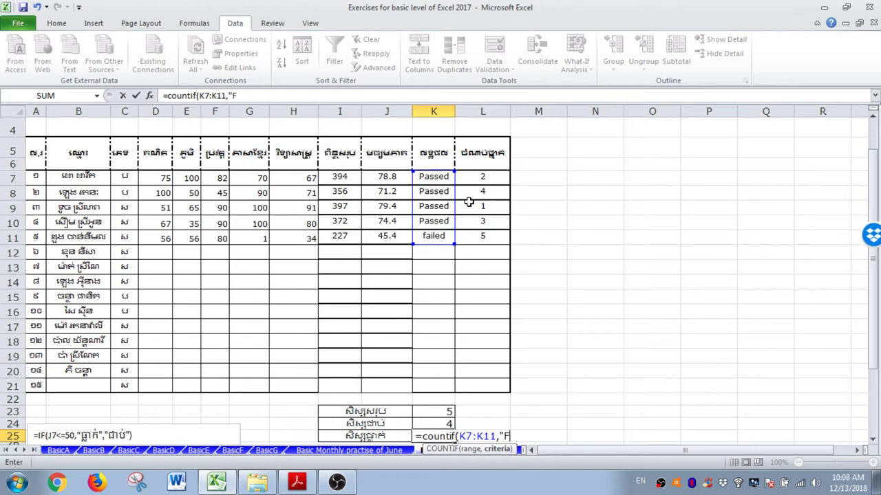
{"action": "type", "text": "ailed"}
{"action": "key", "text": "Return"}
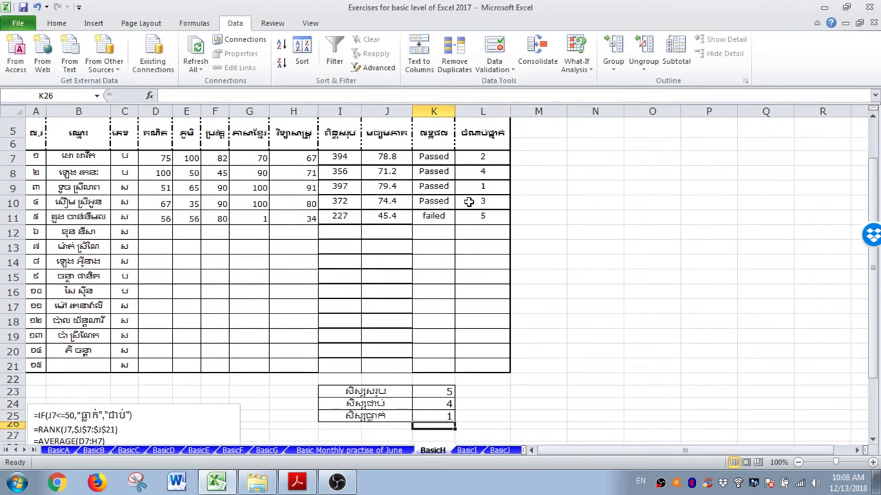
Review the total, passed and failed count formulas in K23:K25 against the student results table
{"action": "left_click", "coordinate": [433, 417]}
{"action": "left_click", "coordinate": [435, 405]}
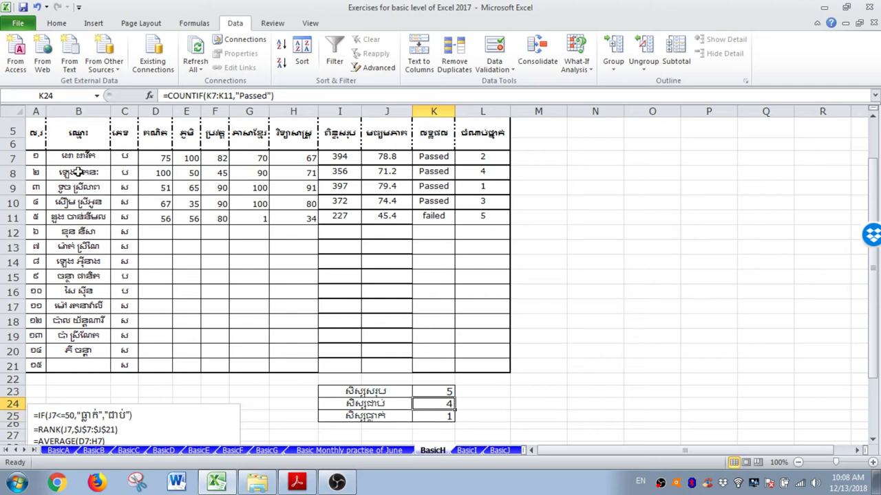
{"action": "left_click", "coordinate": [433, 417]}
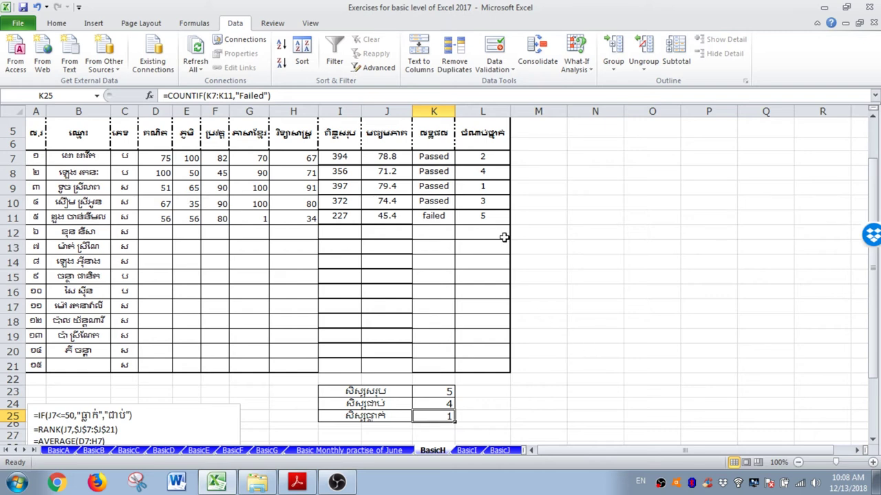
{"action": "left_click", "coordinate": [631, 290]}
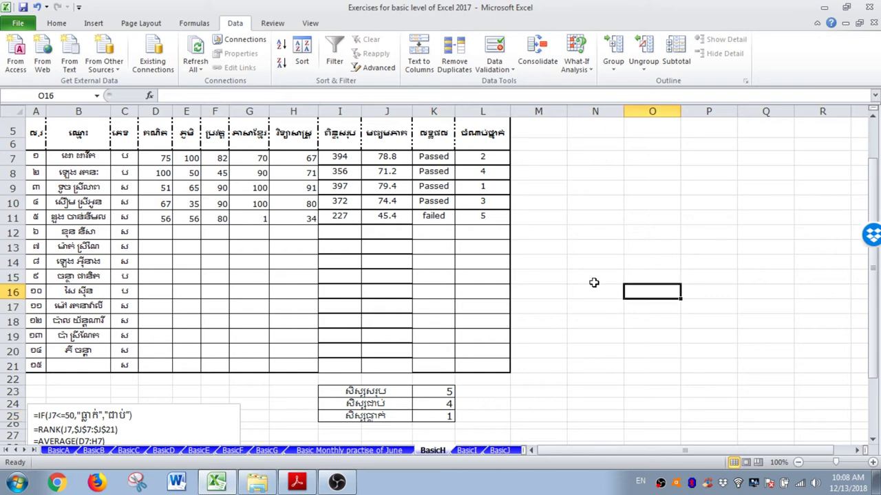
{"action": "scroll", "coordinate": [595, 281], "scroll_direction": "up", "scroll_amount": 1}
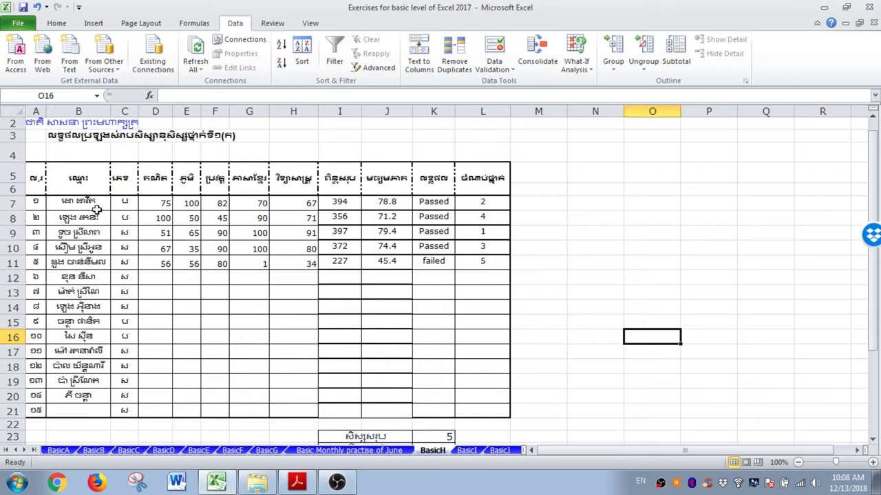
{"action": "left_click", "coordinate": [10, 177]}
{"action": "left_click", "coordinate": [586, 265]}
{"action": "scroll", "coordinate": [536, 379], "scroll_direction": "down", "scroll_amount": 2}
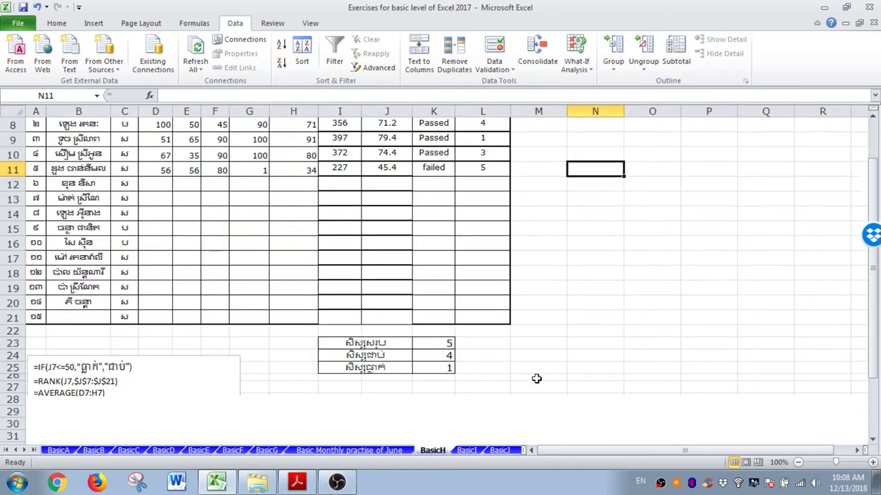
{"action": "left_click", "coordinate": [441, 343]}
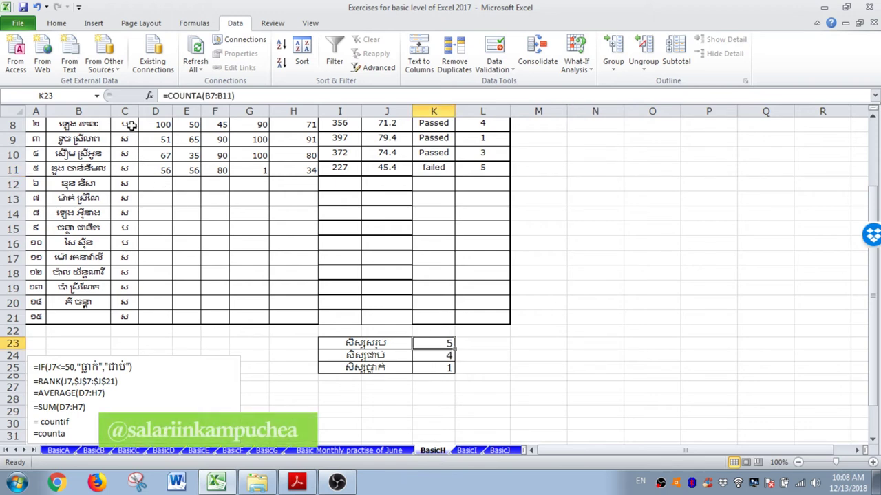
{"action": "left_click", "coordinate": [430, 358]}
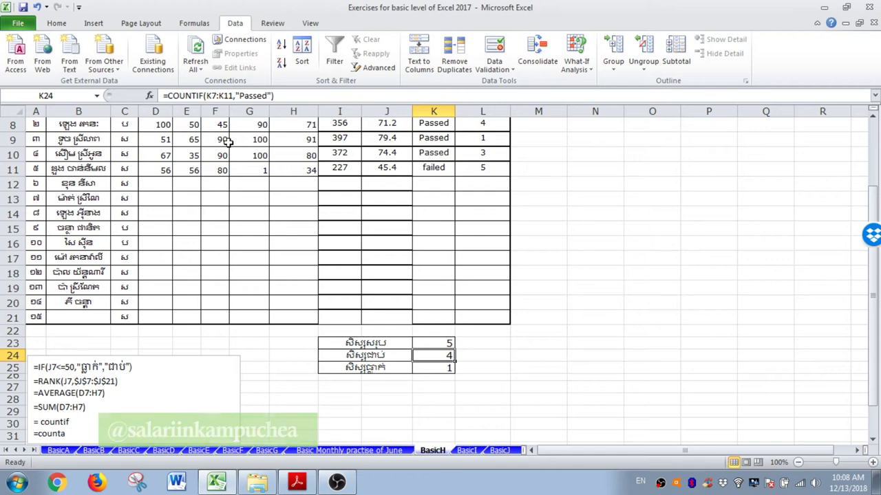
{"action": "left_click", "coordinate": [221, 96]}
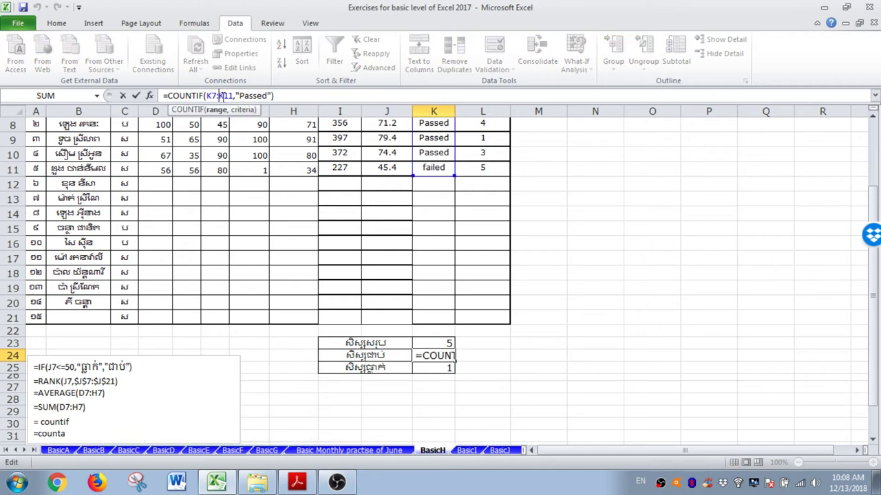
{"action": "left_click", "coordinate": [442, 369]}
{"action": "left_click", "coordinate": [444, 368]}
{"action": "left_click", "coordinate": [634, 371]}
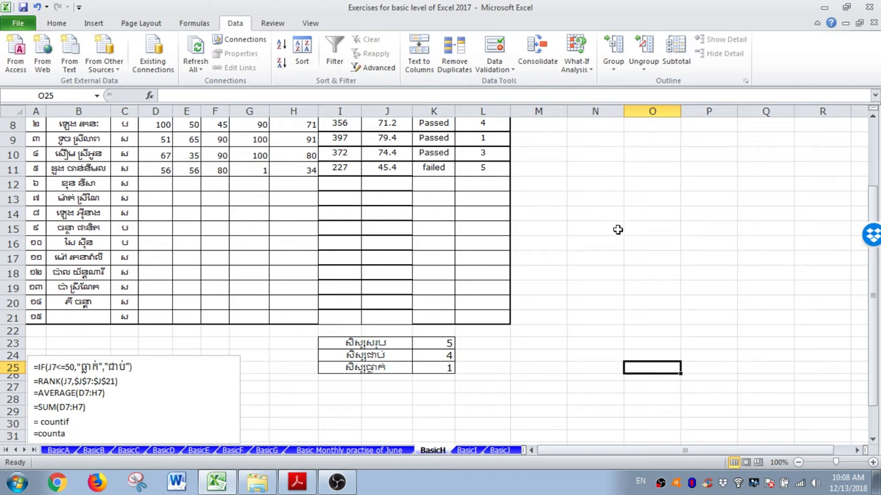
{"action": "scroll", "coordinate": [617, 229], "scroll_direction": "up", "scroll_amount": 2}
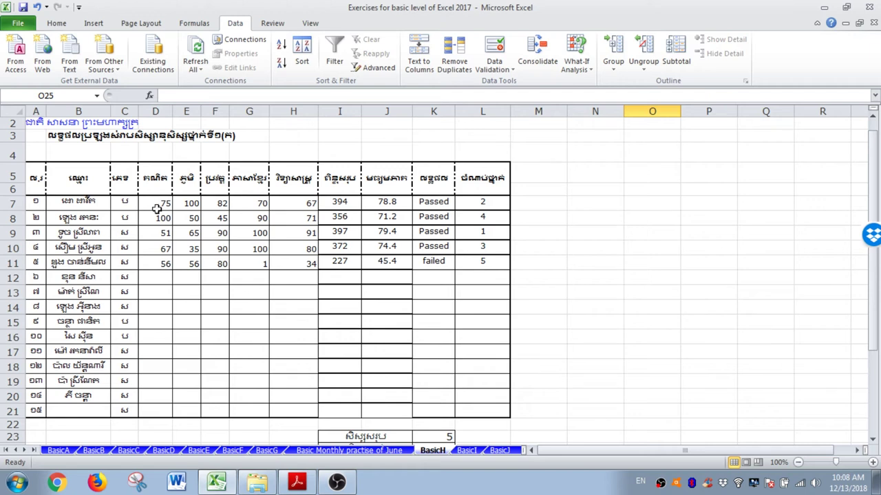
Clear the gender entries in C7:C21
{"action": "left_click_drag", "start_coordinate": [124, 202], "coordinate": [118, 406]}
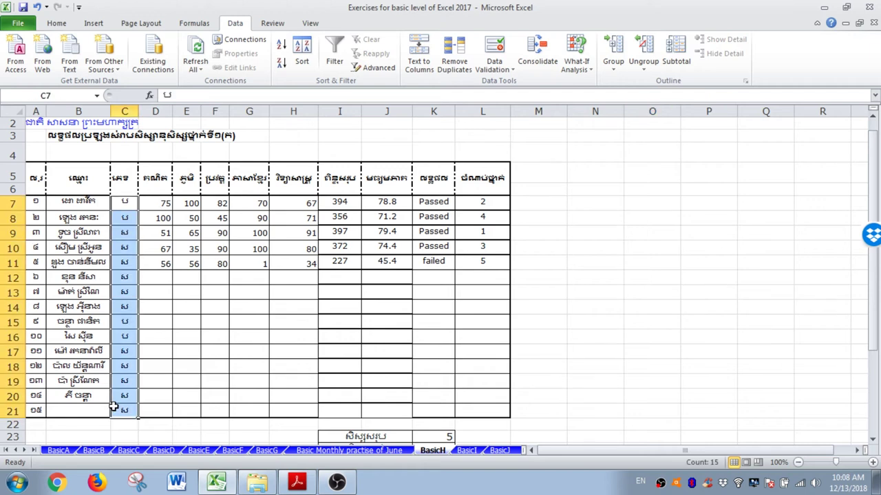
{"action": "key", "text": "Delete"}
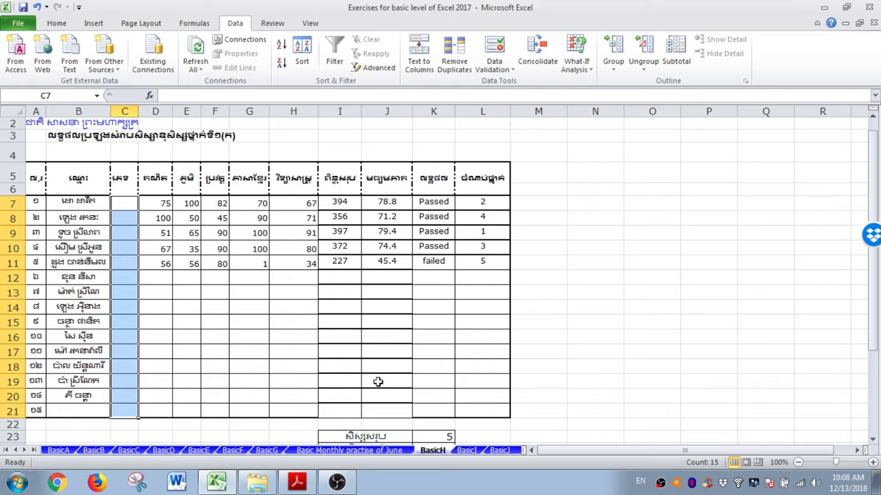
{"action": "left_click", "coordinate": [126, 203]}
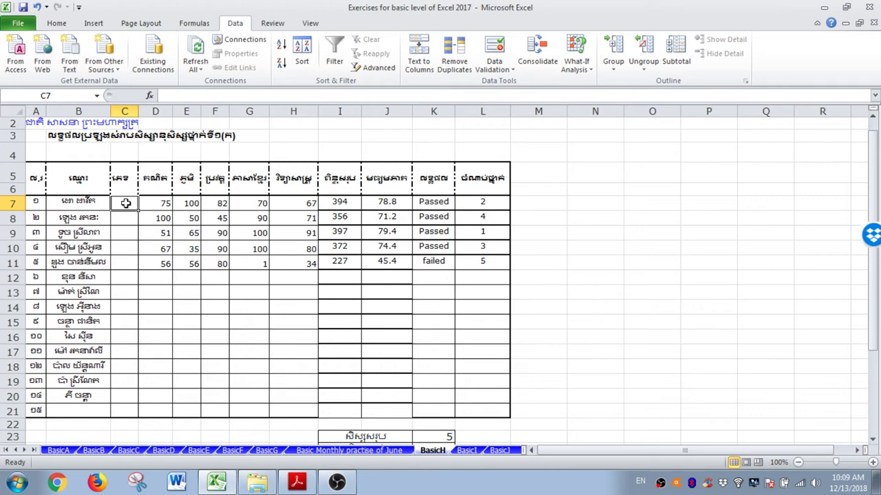
Restrict the gender cells C7:C21 with a data validation list whose source is ប,ស
{"action": "left_click_drag", "start_coordinate": [126, 203], "coordinate": [131, 412]}
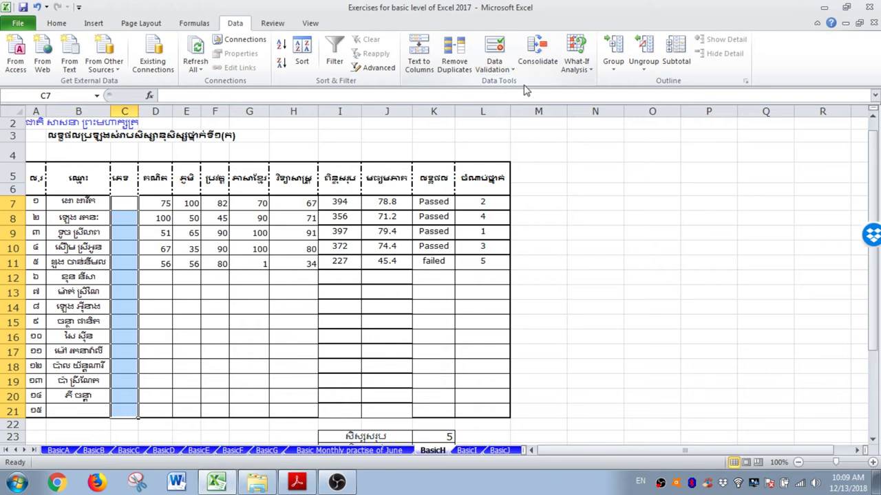
{"action": "left_click", "coordinate": [57, 23]}
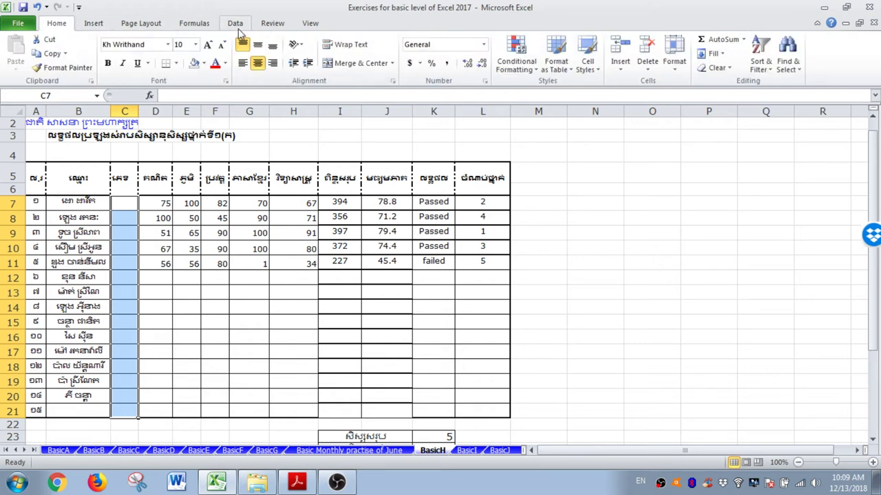
{"action": "left_click", "coordinate": [235, 23]}
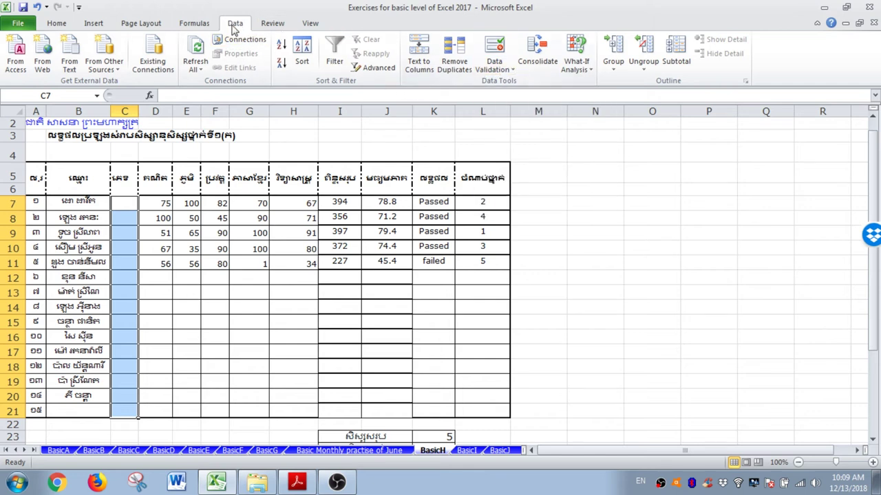
{"action": "left_click", "coordinate": [501, 69]}
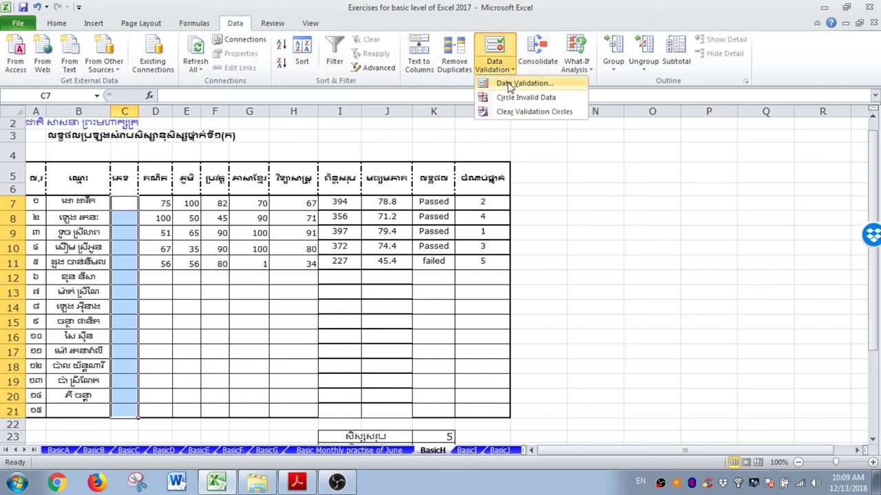
{"action": "left_click", "coordinate": [516, 83]}
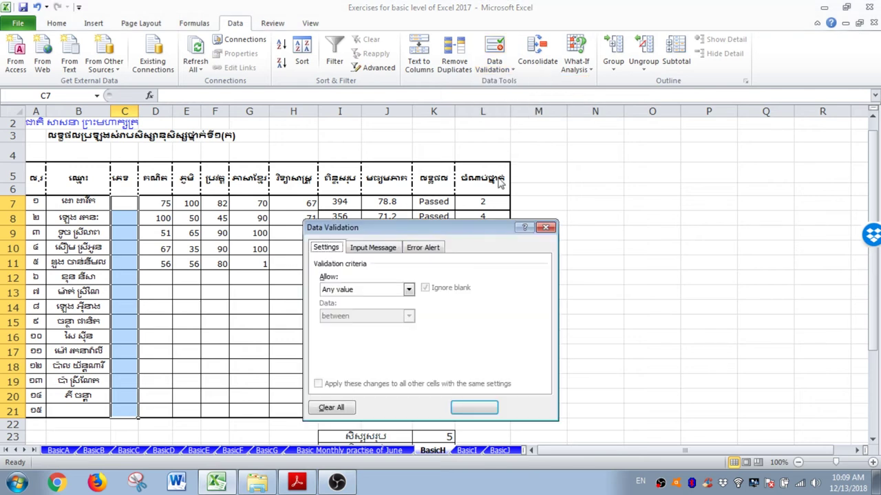
{"action": "left_click", "coordinate": [372, 290]}
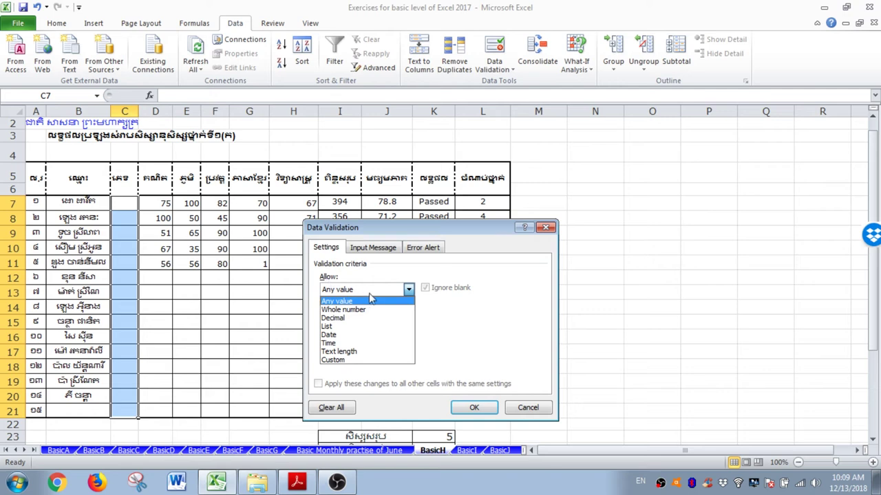
{"action": "left_click", "coordinate": [359, 327]}
{"action": "left_click", "coordinate": [368, 340]}
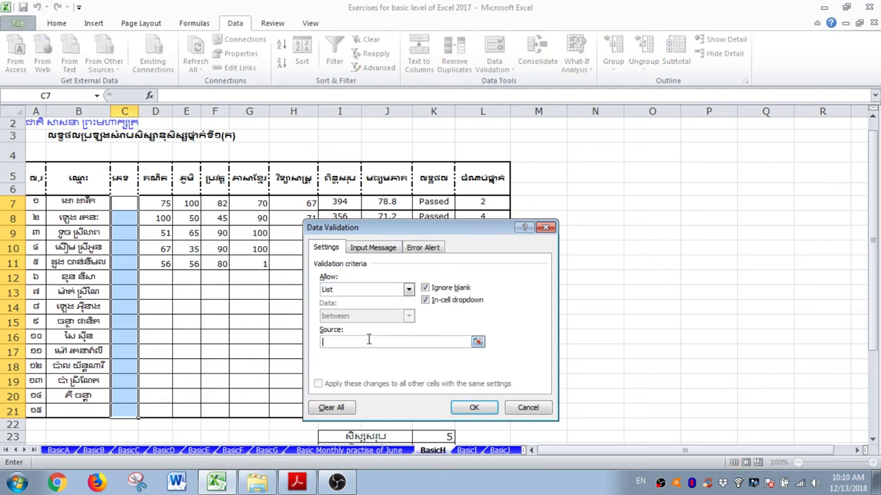
{"action": "key", "text": "alt+shift"}
{"action": "type", "text": "ប,ស"}
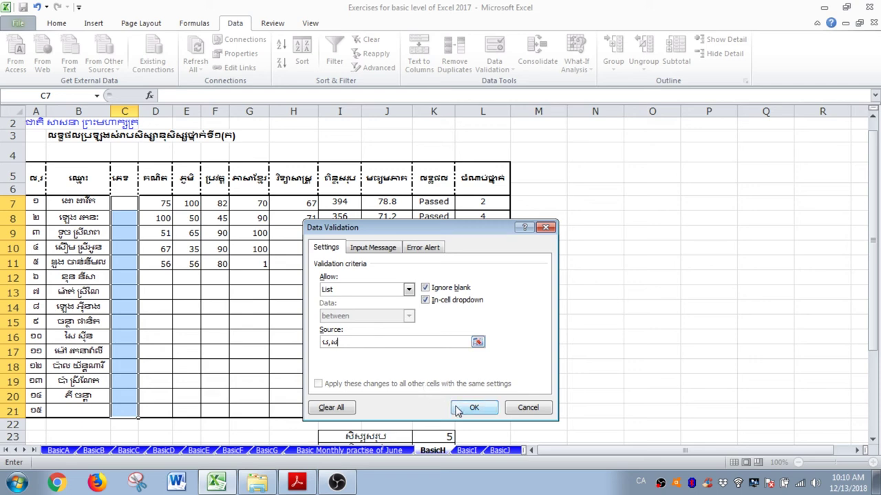
{"action": "left_click", "coordinate": [474, 407]}
{"action": "left_click", "coordinate": [216, 276]}
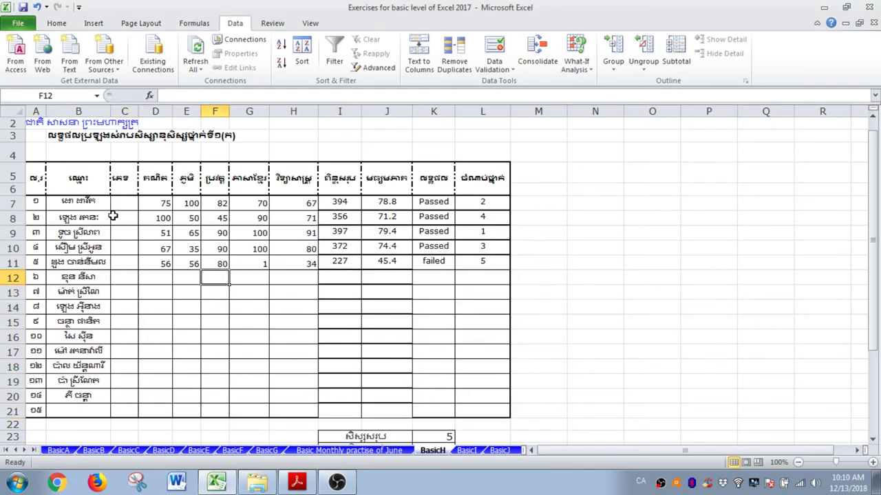
Choose the genders from the in-cell lists: ប in C7 and C8, ស in C9 and C10
{"action": "left_click", "coordinate": [127, 205]}
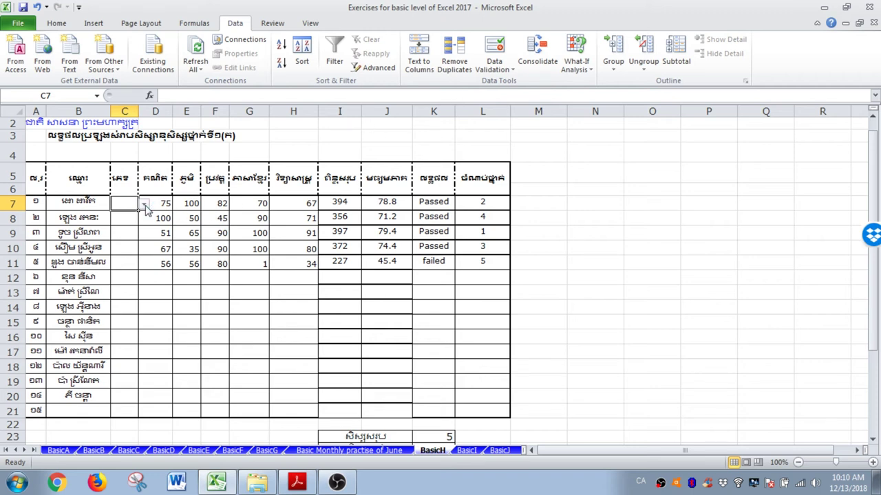
{"action": "left_click", "coordinate": [145, 207]}
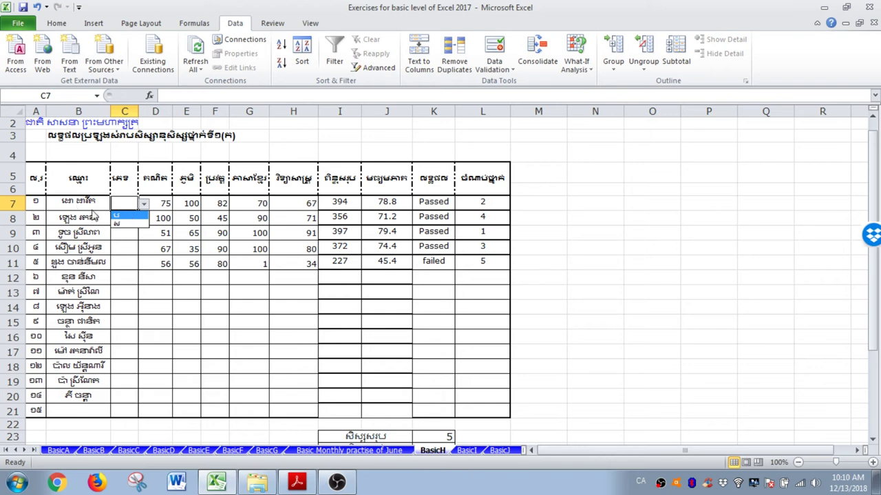
{"action": "left_click", "coordinate": [115, 216]}
{"action": "left_click", "coordinate": [117, 220]}
{"action": "left_click", "coordinate": [144, 219]}
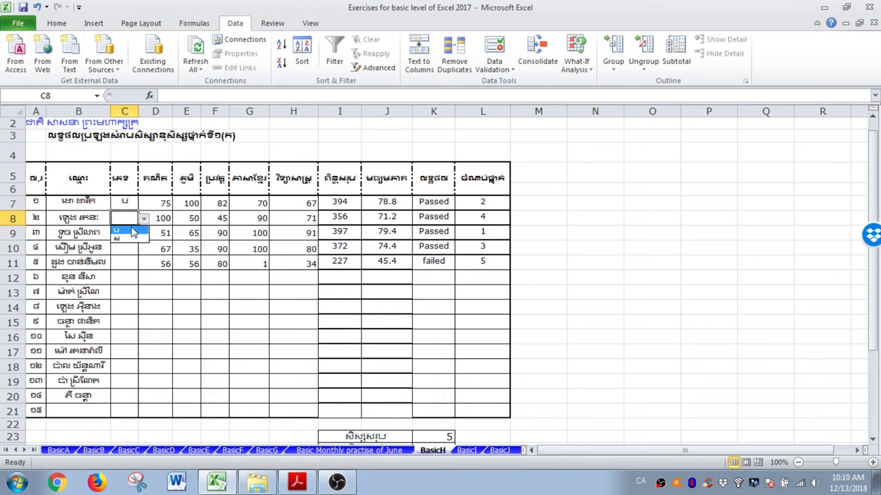
{"action": "left_click", "coordinate": [127, 234]}
{"action": "left_click", "coordinate": [127, 234]}
{"action": "left_click", "coordinate": [143, 234]}
{"action": "left_click", "coordinate": [127, 259]}
{"action": "left_click", "coordinate": [136, 249]}
{"action": "left_click", "coordinate": [144, 248]}
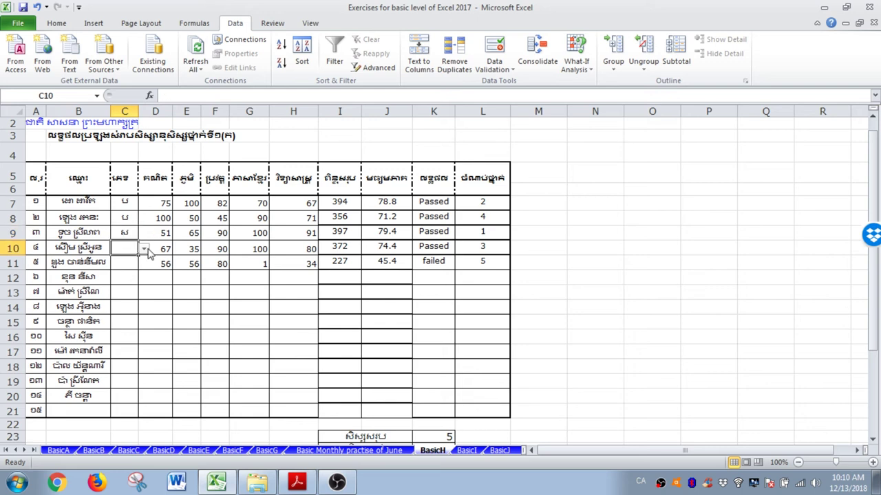
{"action": "left_click", "coordinate": [128, 274]}
Try to enter ដ, a value outside the validation list, in gender cell C11
{"action": "left_click", "coordinate": [128, 264]}
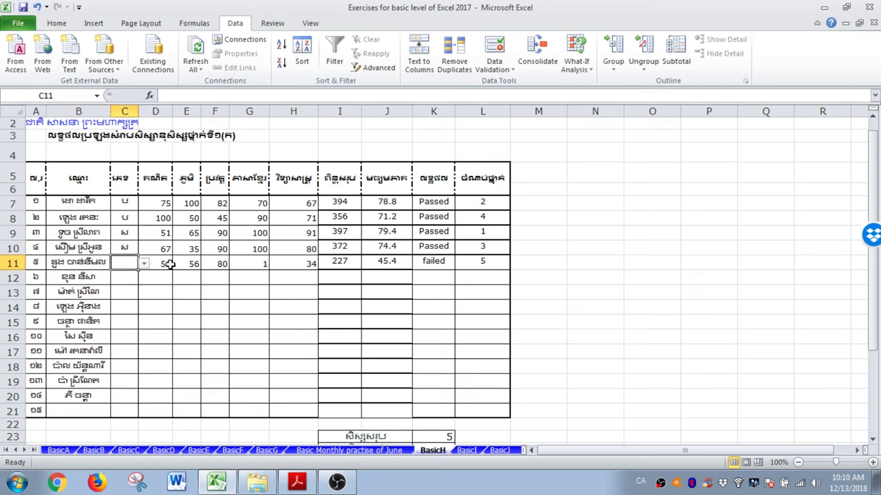
{"action": "type", "text": "ដ"}
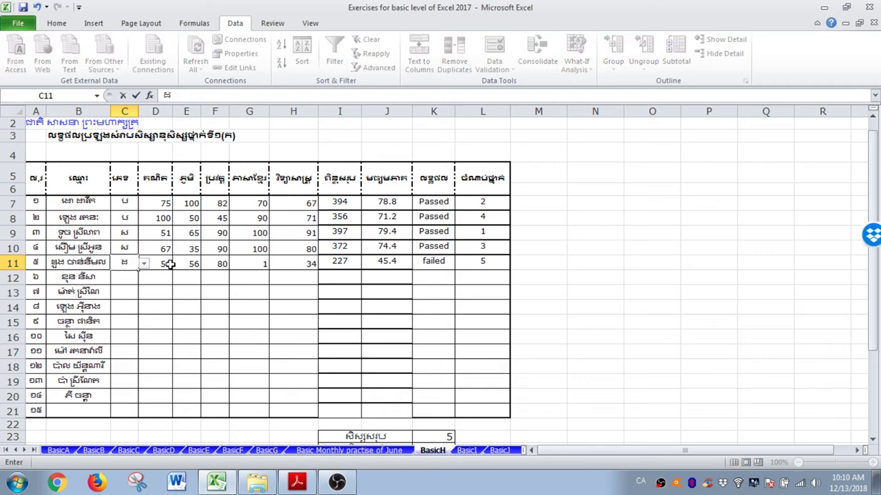
{"action": "key", "text": "Return"}
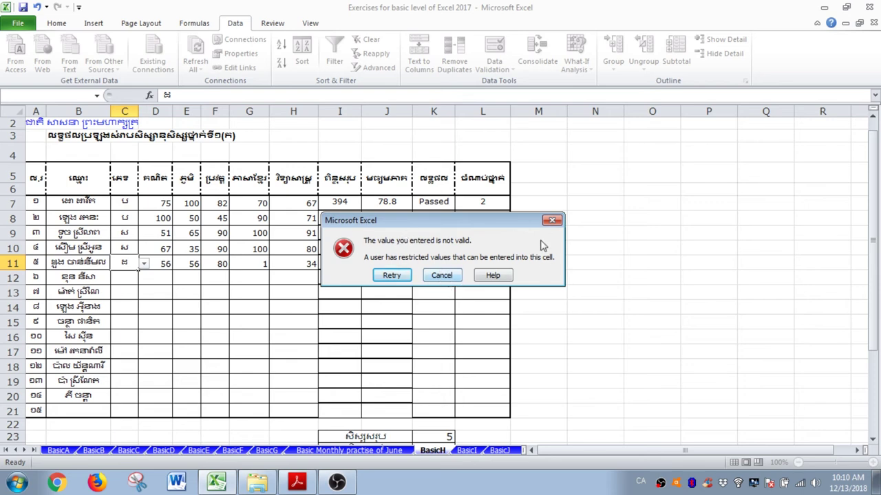
{"action": "left_click", "coordinate": [439, 275]}
Choose ស from the validation list in gender cell C11
{"action": "left_click", "coordinate": [144, 264]}
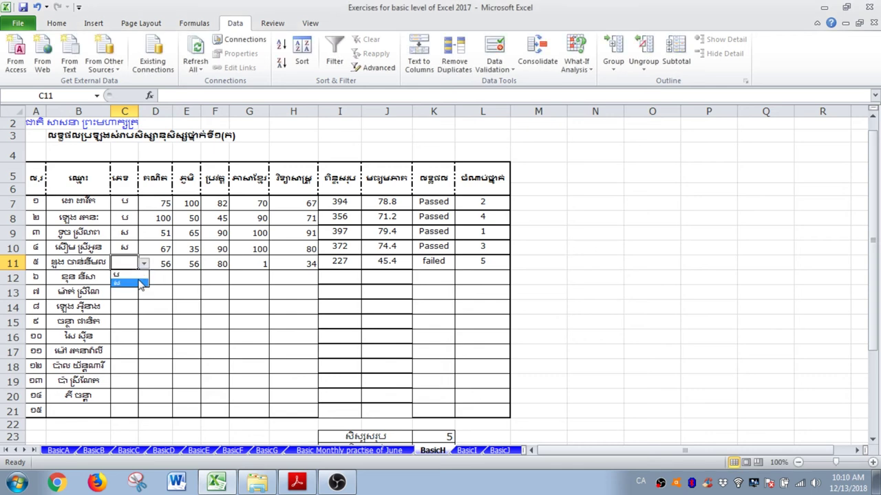
{"action": "left_click", "coordinate": [140, 284]}
{"action": "left_click", "coordinate": [182, 276]}
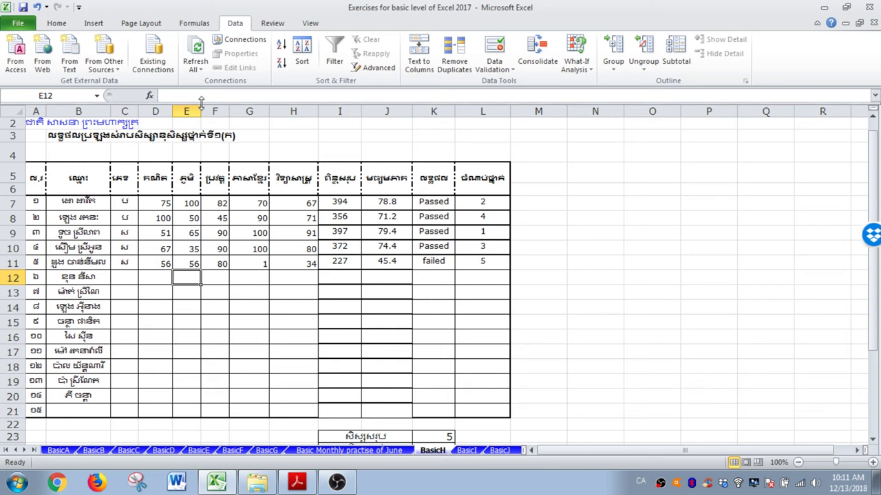
{"action": "left_click", "coordinate": [501, 69]}
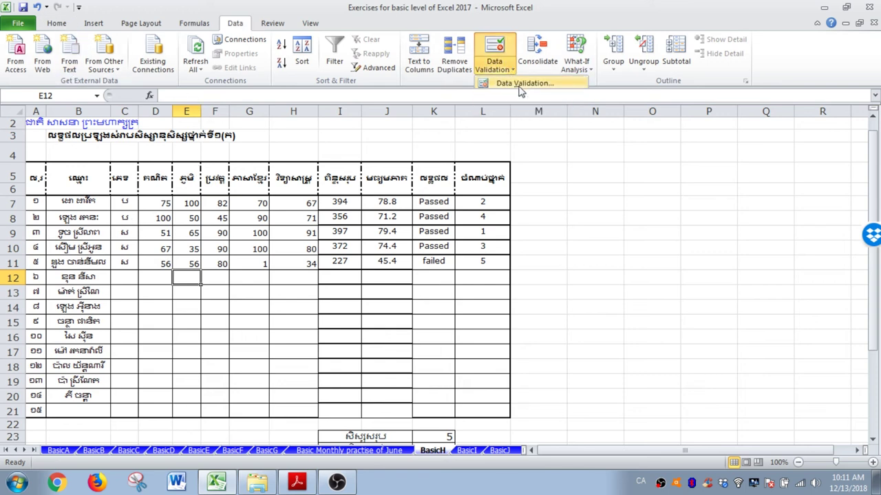
{"action": "left_click", "coordinate": [521, 84]}
{"action": "left_click", "coordinate": [369, 289]}
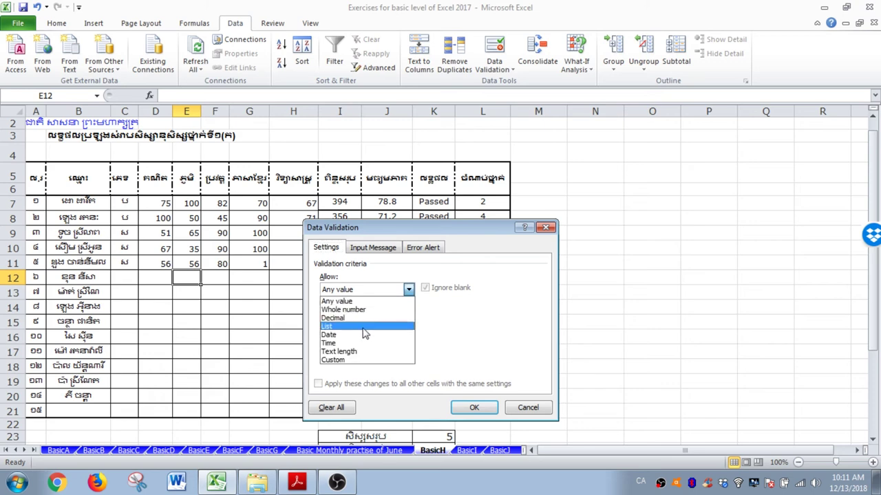
{"action": "left_click", "coordinate": [364, 327]}
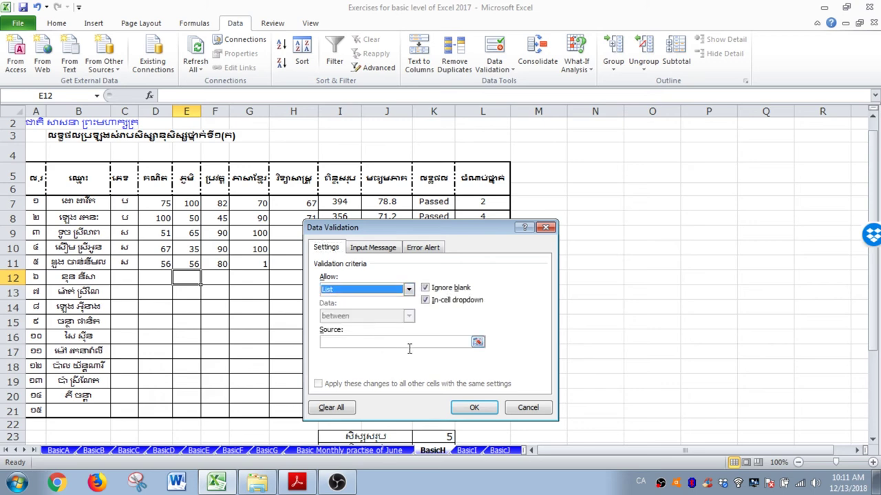
{"action": "left_click", "coordinate": [529, 408]}
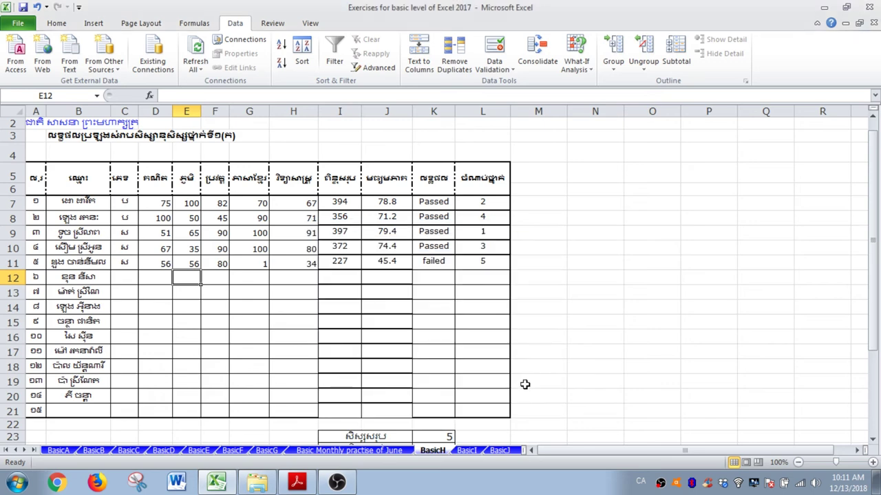
{"action": "left_click_drag", "start_coordinate": [126, 202], "coordinate": [128, 410]}
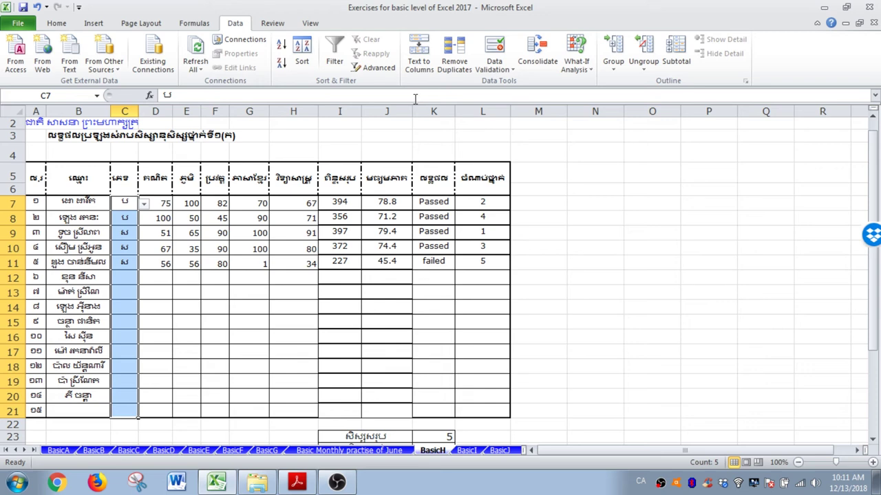
{"action": "left_click", "coordinate": [581, 174]}
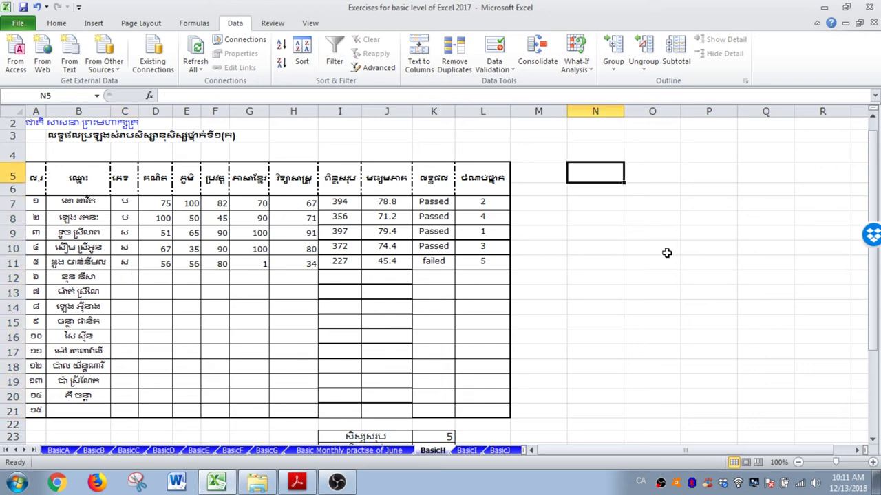
Enter the gender codes ប in O9 and ស in O10, beside the results table
{"action": "left_click_drag", "start_coordinate": [664, 230], "coordinate": [673, 272]}
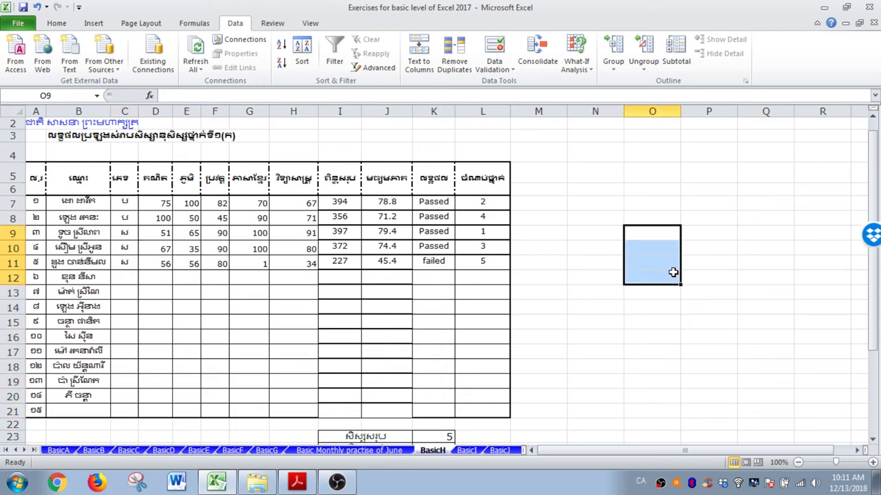
{"action": "type", "text": "ប"}
{"action": "key", "text": "Return"}
{"action": "left_click", "coordinate": [642, 249]}
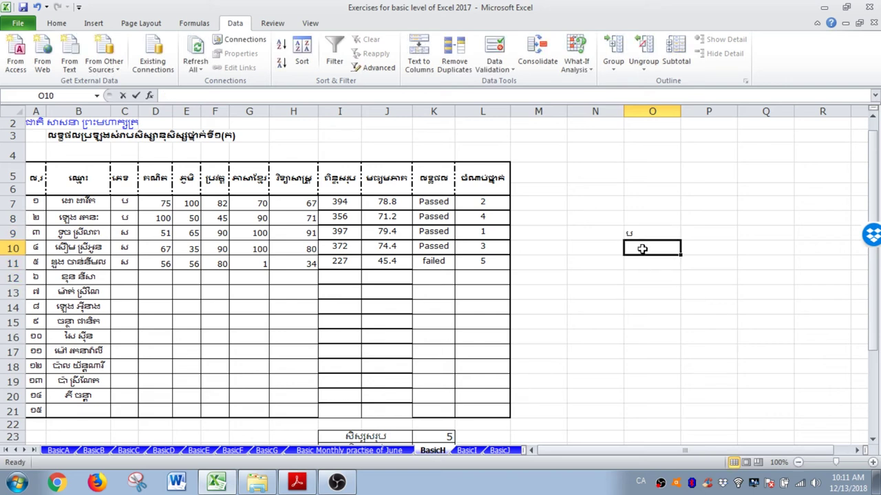
{"action": "left_click", "coordinate": [675, 275]}
{"action": "left_click", "coordinate": [642, 250]}
{"action": "type", "text": "ស"}
Fill cell O10, which holds the code ស, with the standard yellow color
{"action": "left_click", "coordinate": [59, 25]}
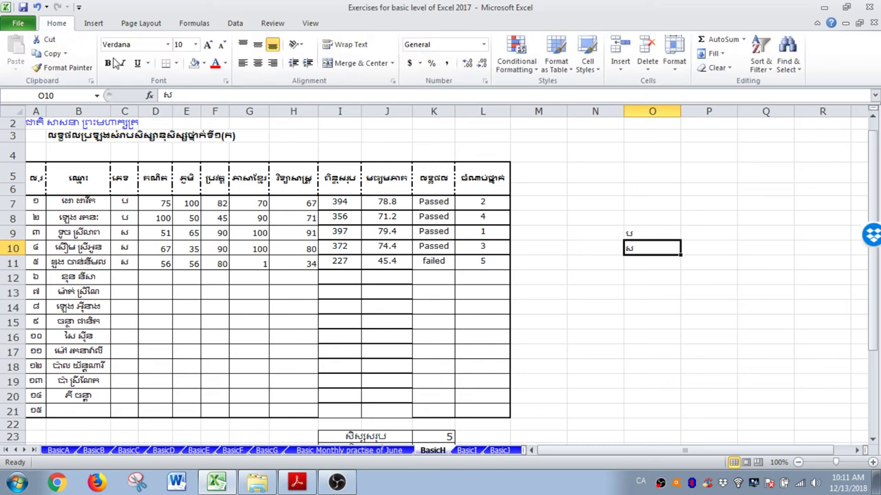
{"action": "left_click", "coordinate": [204, 66]}
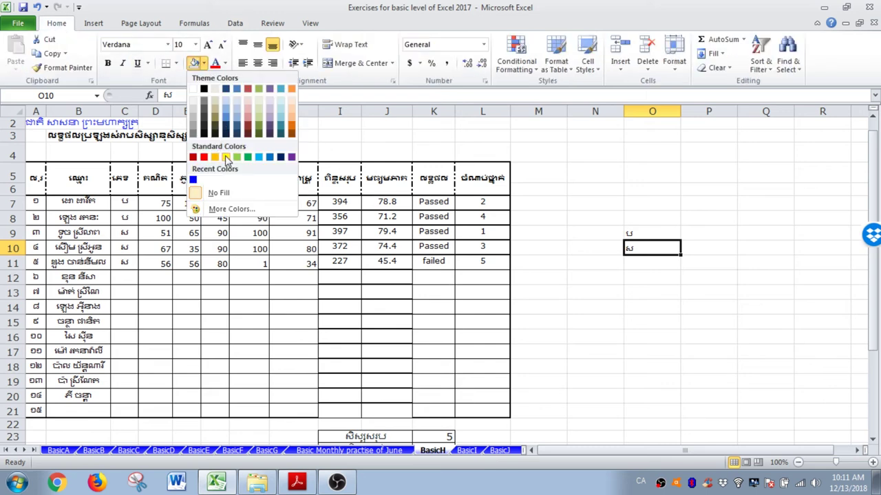
{"action": "left_click", "coordinate": [711, 310]}
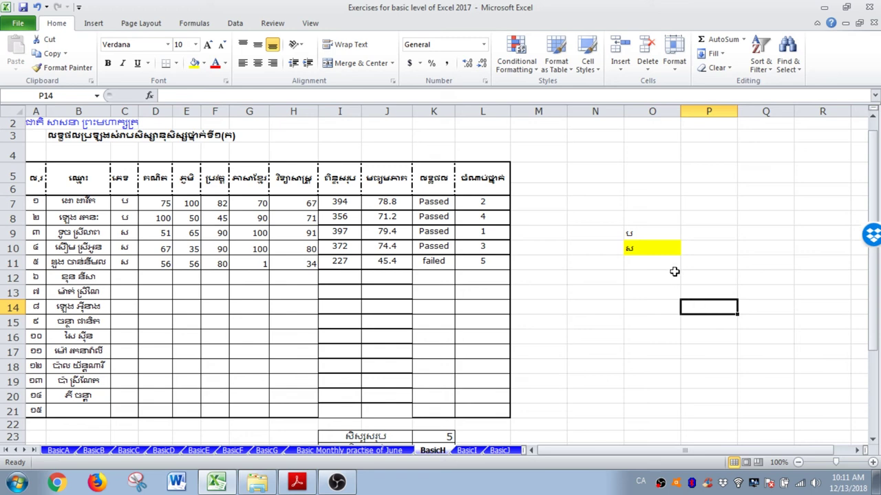
{"action": "left_click_drag", "start_coordinate": [655, 233], "coordinate": [659, 256]}
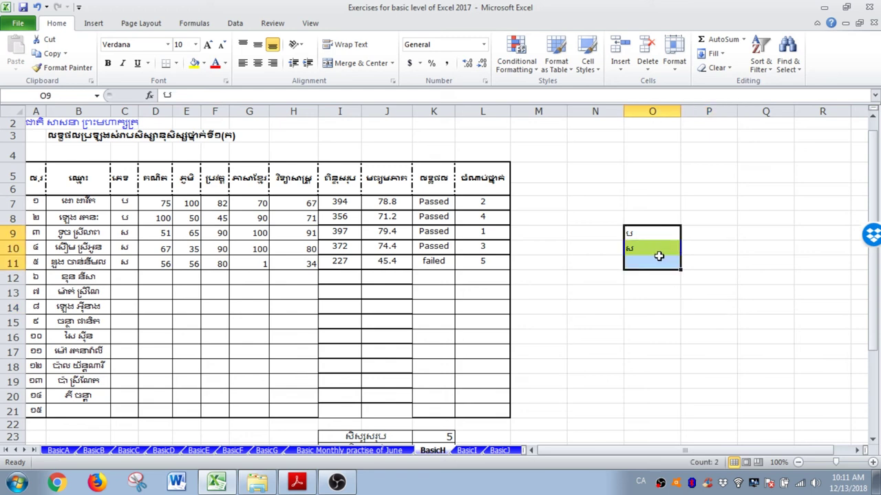
{"action": "left_click", "coordinate": [735, 316]}
Add a Text That Contains conditional format to gender cells C7:C21, giving cells containing ប a custom light blue fill
{"action": "left_click_drag", "start_coordinate": [127, 200], "coordinate": [131, 400]}
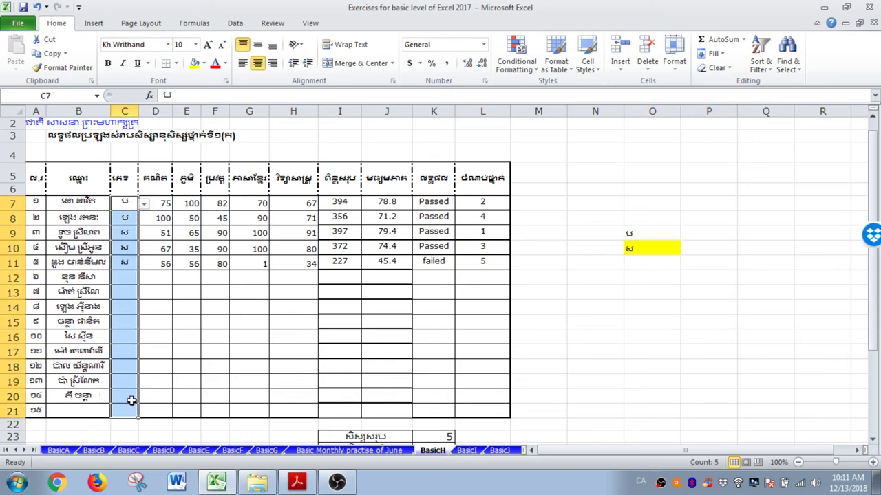
{"action": "left_click", "coordinate": [529, 69]}
{"action": "mouse_move", "coordinate": [542, 94]}
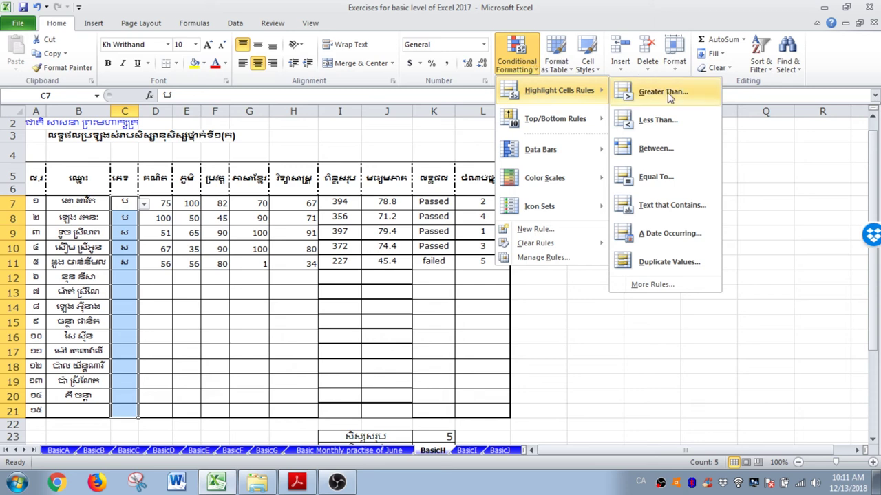
{"action": "left_click", "coordinate": [672, 211]}
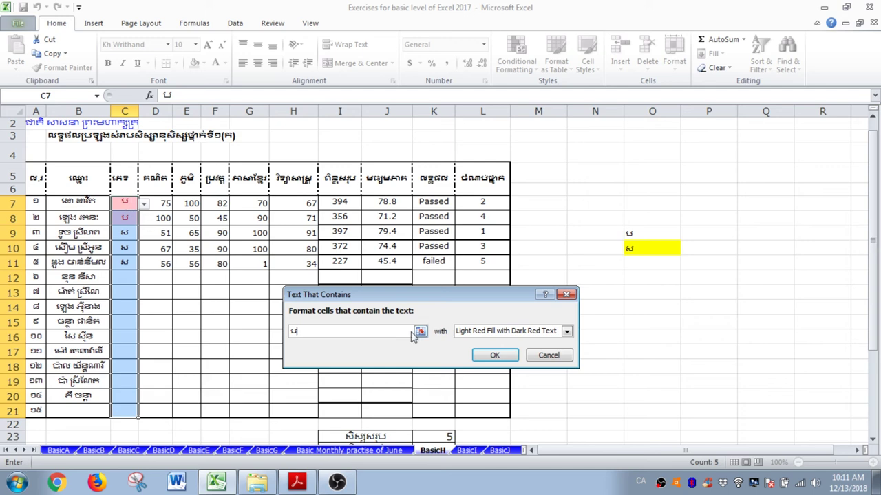
{"action": "left_click", "coordinate": [541, 333]}
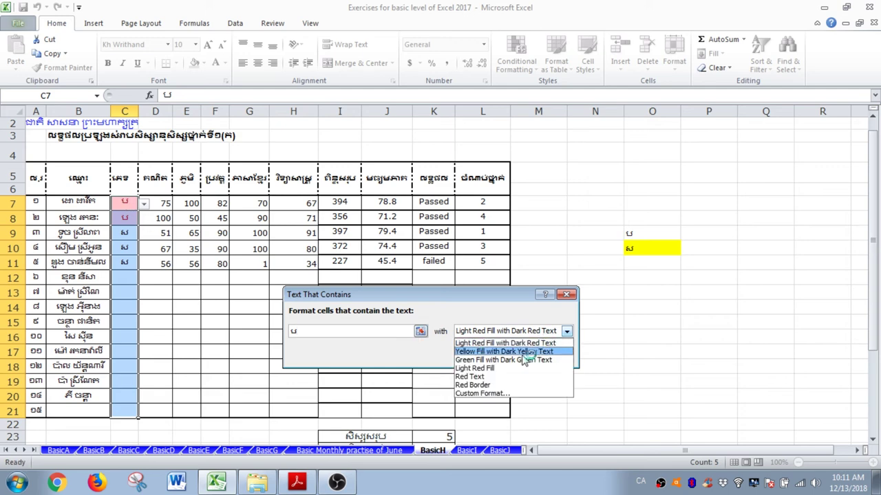
{"action": "left_click", "coordinate": [488, 394]}
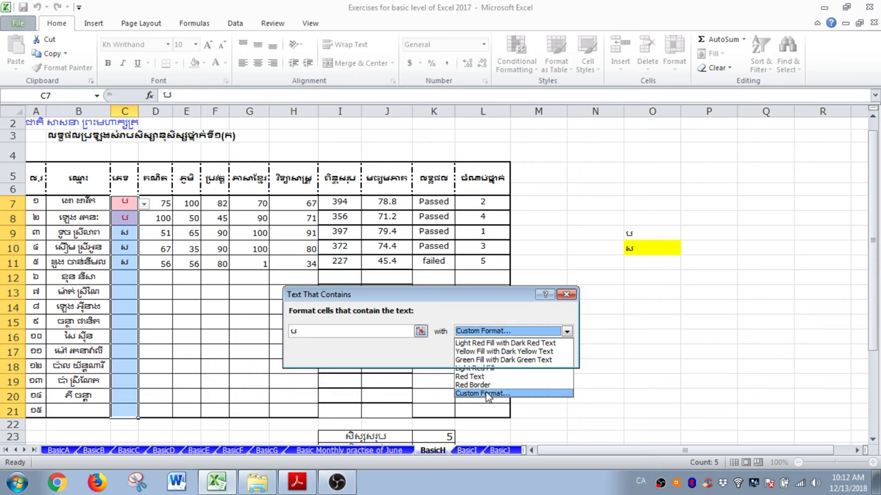
{"action": "left_click", "coordinate": [393, 180]}
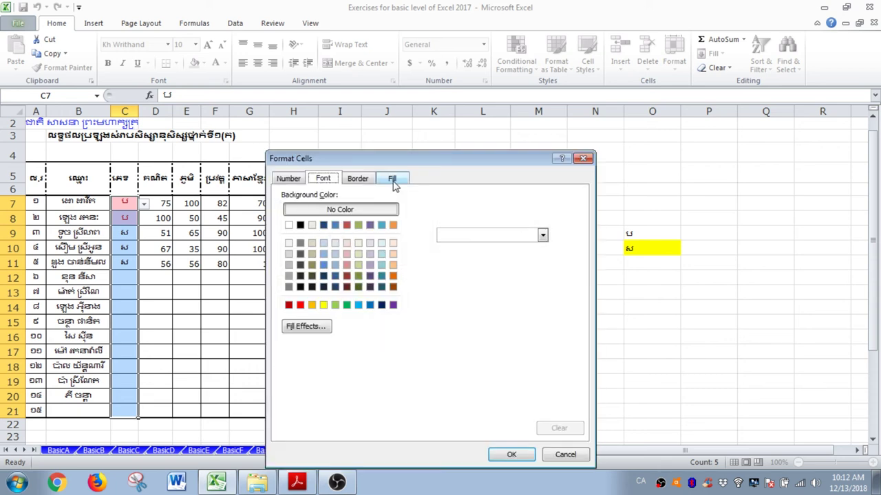
{"action": "left_click", "coordinate": [358, 305]}
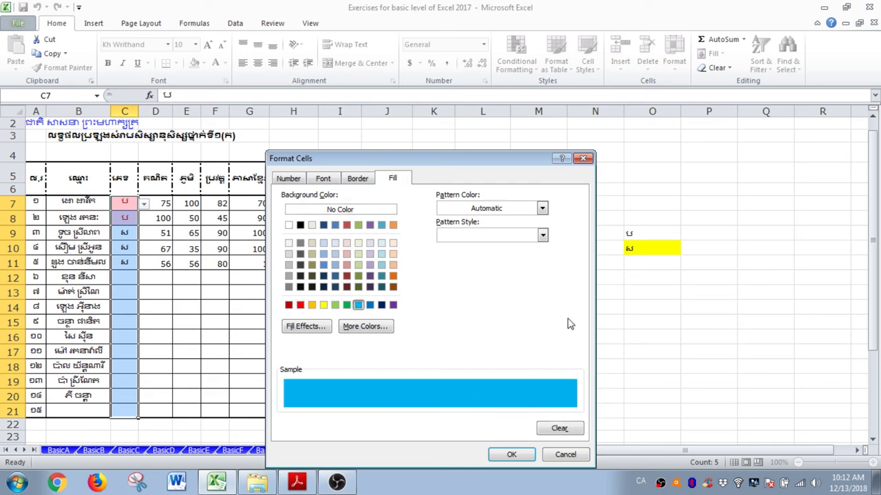
{"action": "left_click", "coordinate": [509, 456]}
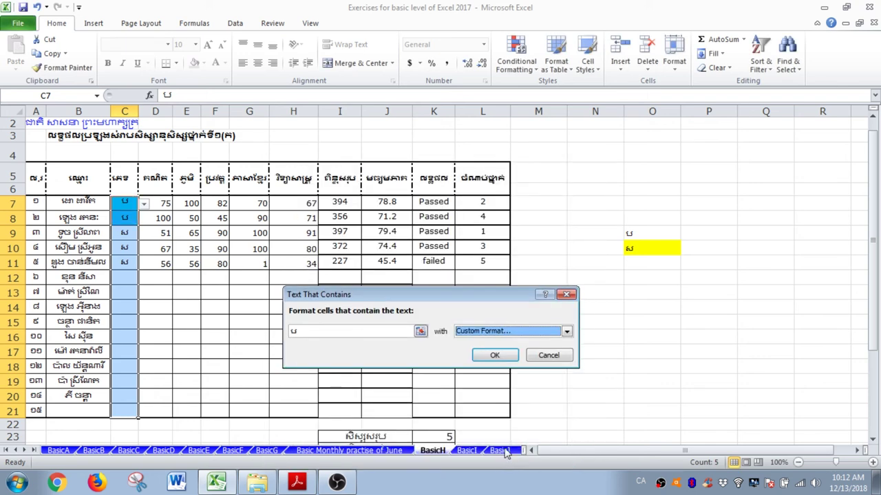
{"action": "left_click", "coordinate": [496, 356]}
{"action": "left_click", "coordinate": [240, 323]}
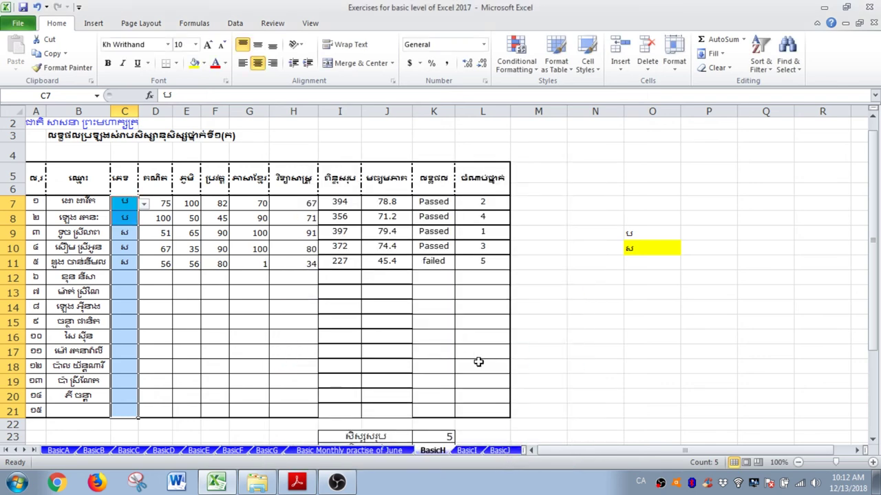
Choose gender codes from the validation lists: ប in C12, ស in C14 and ប in C15
{"action": "left_click", "coordinate": [130, 276]}
{"action": "left_click", "coordinate": [144, 278]}
{"action": "left_click", "coordinate": [130, 289]}
{"action": "left_click", "coordinate": [127, 307]}
{"action": "left_click", "coordinate": [143, 308]}
{"action": "left_click", "coordinate": [134, 328]}
{"action": "left_click", "coordinate": [129, 321]}
{"action": "left_click", "coordinate": [144, 323]}
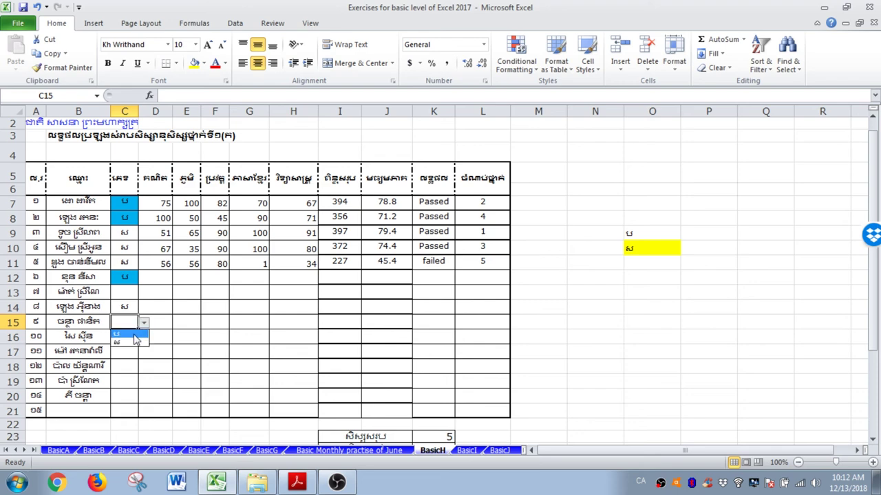
{"action": "left_click", "coordinate": [134, 334]}
{"action": "left_click", "coordinate": [174, 336]}
Review the results sheet, checking the total, average, result and rank formulas in I7:L7 and the gender range C7:C21
{"action": "scroll", "coordinate": [174, 336], "scroll_direction": "down", "scroll_amount": 6}
{"action": "scroll", "coordinate": [174, 336], "scroll_direction": "up", "scroll_amount": 5}
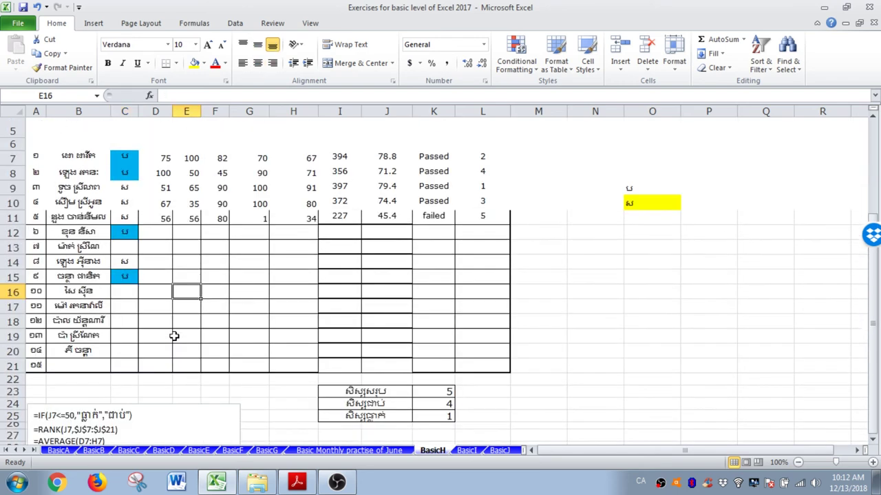
{"action": "scroll", "coordinate": [174, 336], "scroll_direction": "up", "scroll_amount": 2}
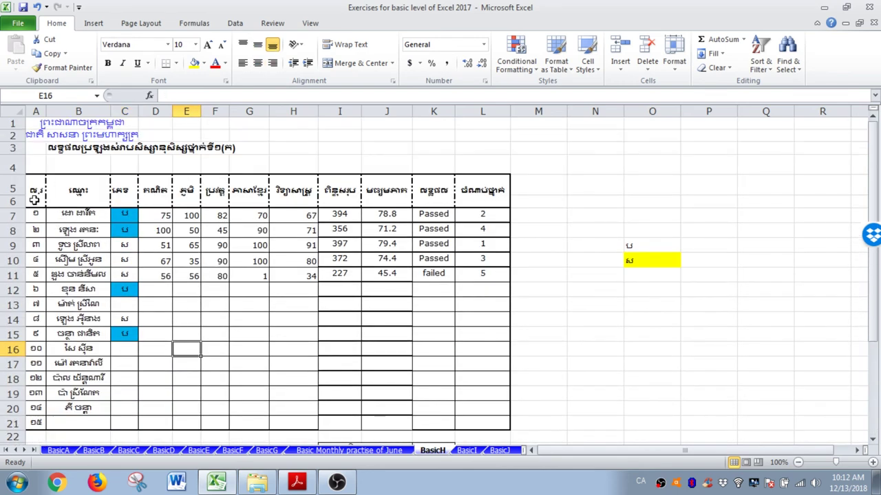
{"action": "scroll", "coordinate": [283, 298], "scroll_direction": "down", "scroll_amount": 4}
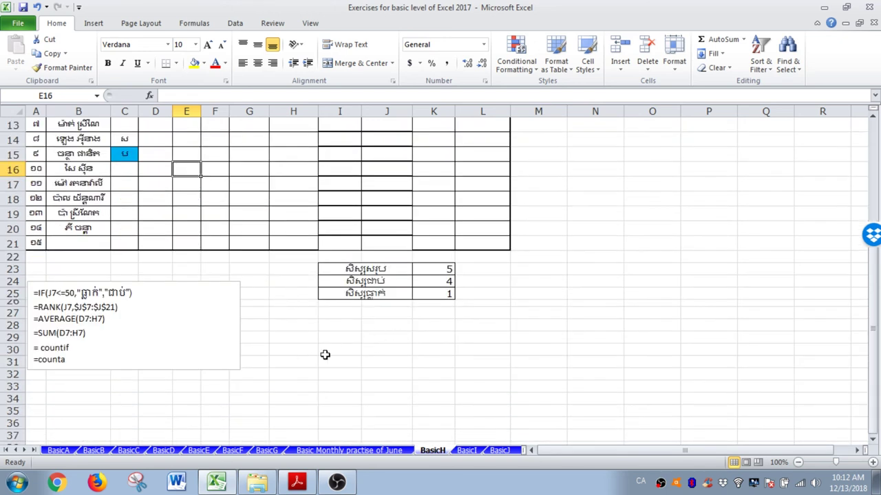
{"action": "scroll", "coordinate": [325, 354], "scroll_direction": "up", "scroll_amount": 4}
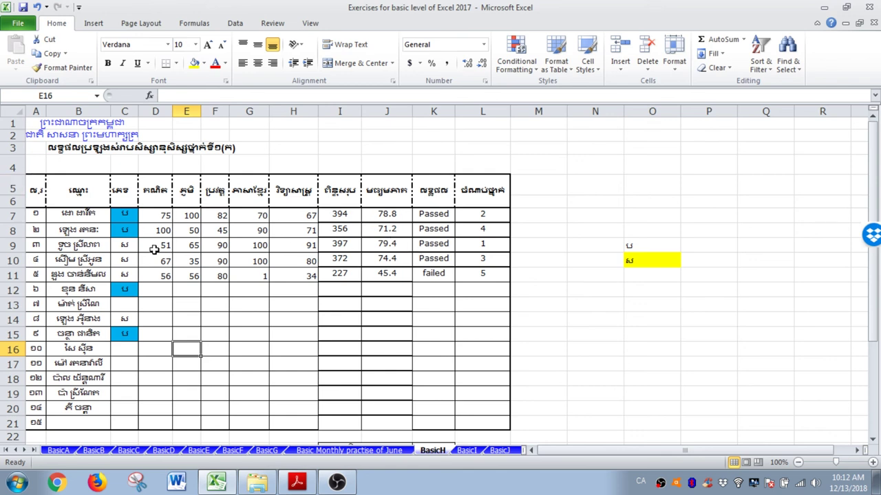
{"action": "left_click", "coordinate": [347, 215]}
{"action": "left_click", "coordinate": [387, 217]}
{"action": "left_click", "coordinate": [442, 215]}
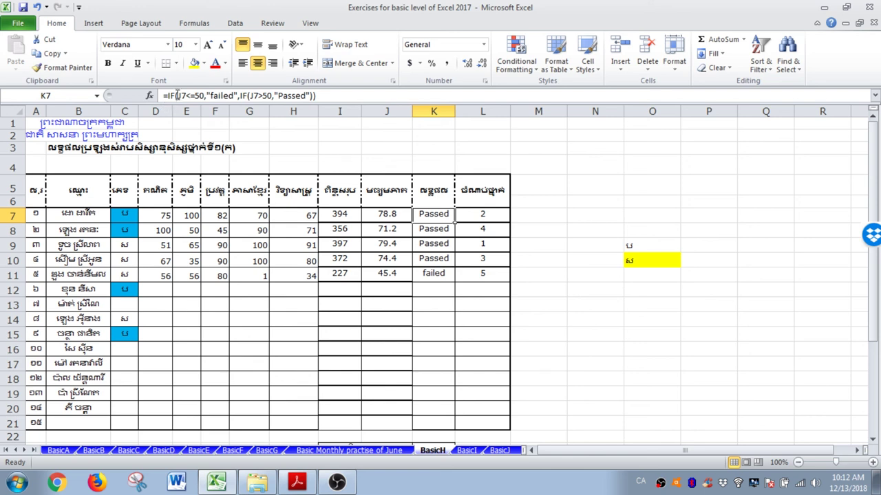
{"action": "left_click", "coordinate": [469, 216]}
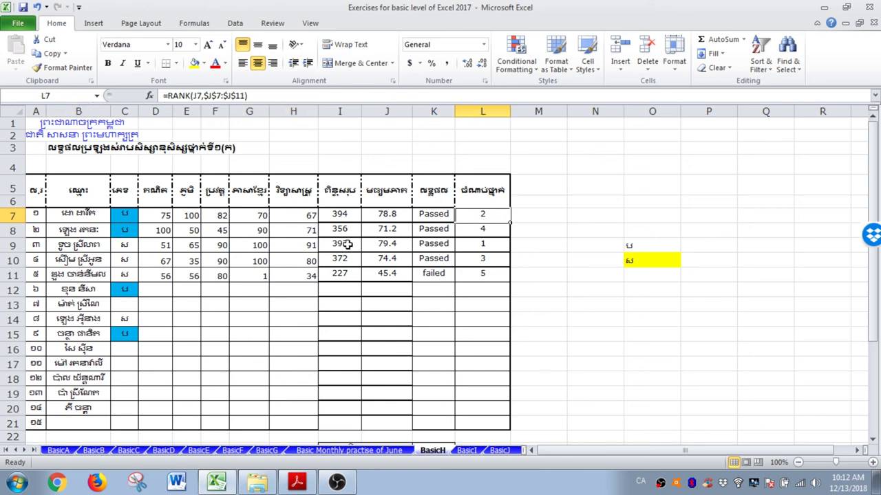
{"action": "left_click_drag", "start_coordinate": [130, 217], "coordinate": [135, 422]}
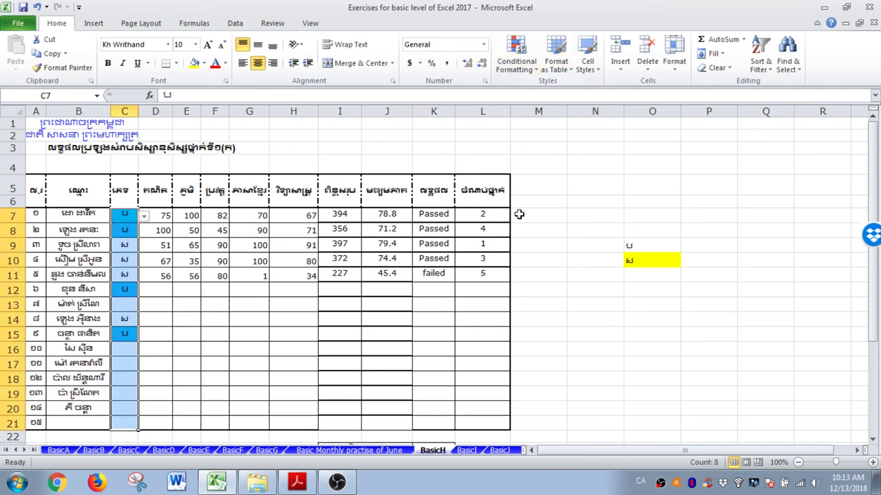
Inspect the total-student and passed-student count formulas in K23 and K24 below the results table
{"action": "scroll", "coordinate": [521, 213], "scroll_direction": "down", "scroll_amount": 5}
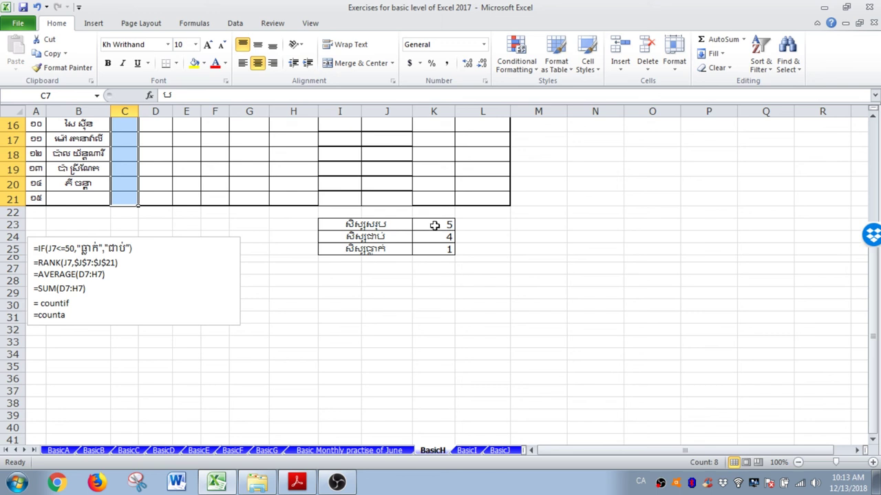
{"action": "left_click", "coordinate": [435, 225]}
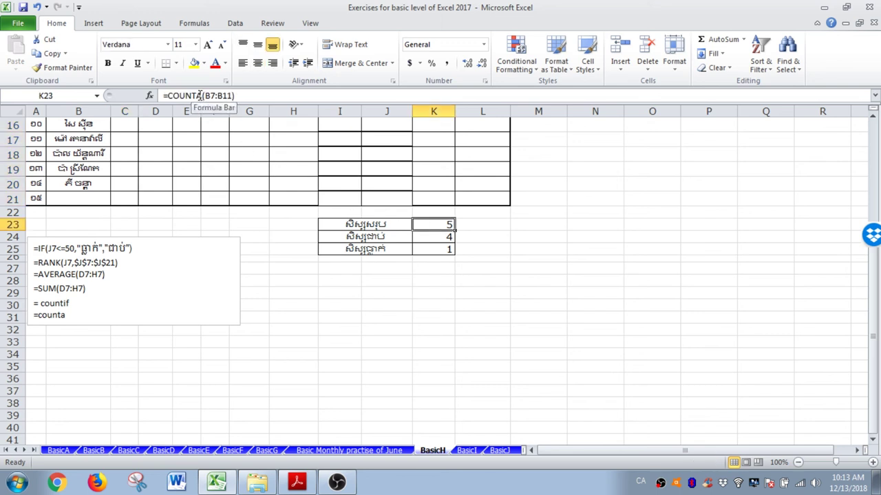
{"action": "left_click", "coordinate": [448, 237]}
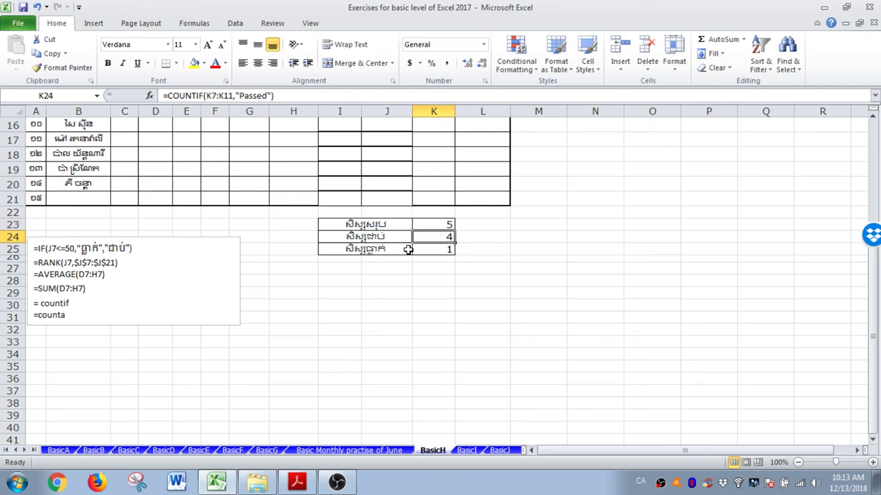
{"action": "scroll", "coordinate": [522, 273], "scroll_direction": "up", "scroll_amount": 5}
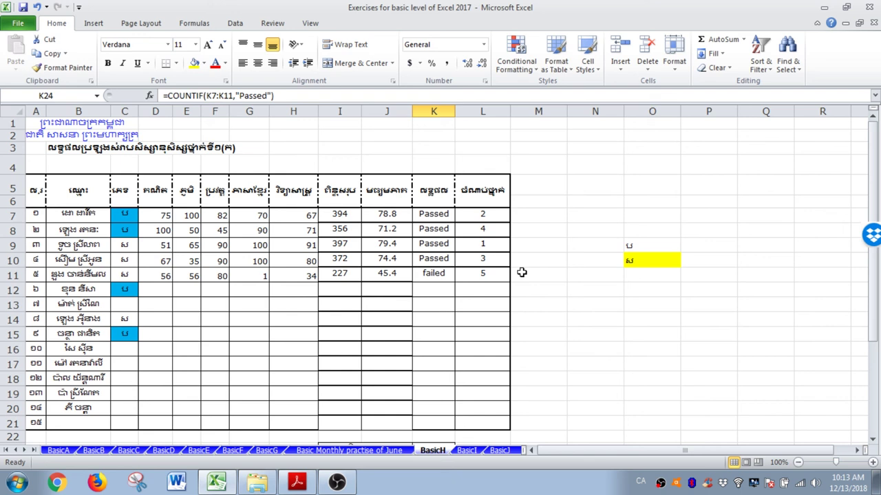
Preview the printout of the BasicH sheet and return to the worksheet
{"action": "key", "text": "ctrl+p"}
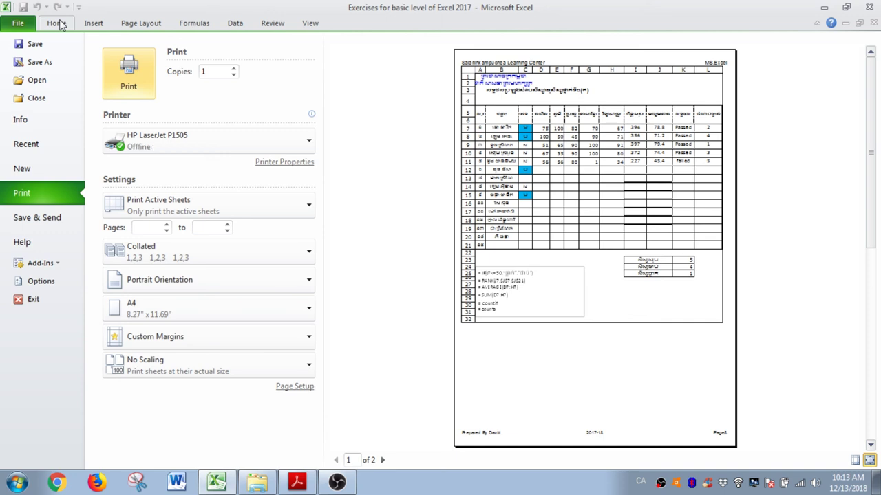
{"action": "left_click", "coordinate": [56, 24]}
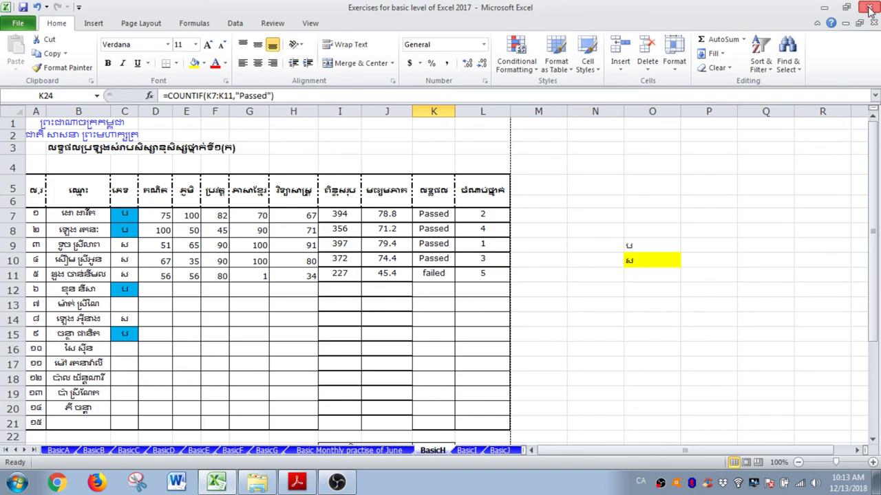
{"action": "left_click", "coordinate": [869, 9]}
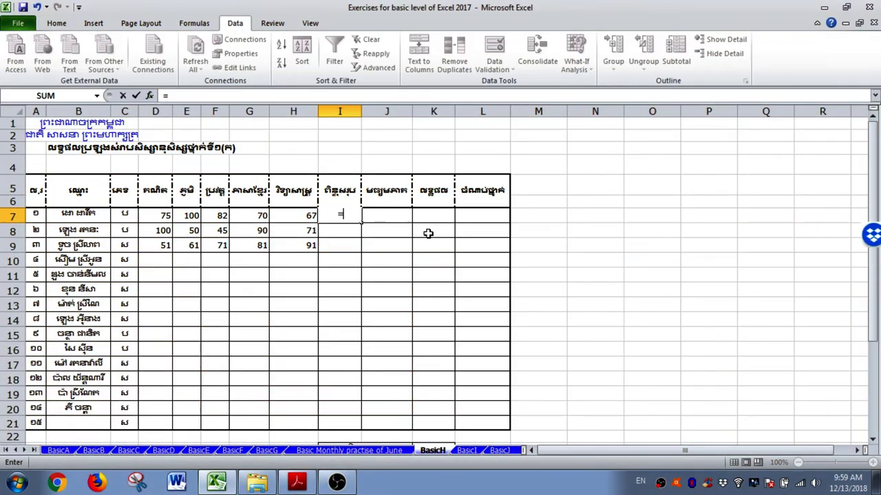
Enter a SUM formula in total cell I7 and an AVERAGE formula starting at D7 in average cell J7
{"action": "type", "text": "=sum("}
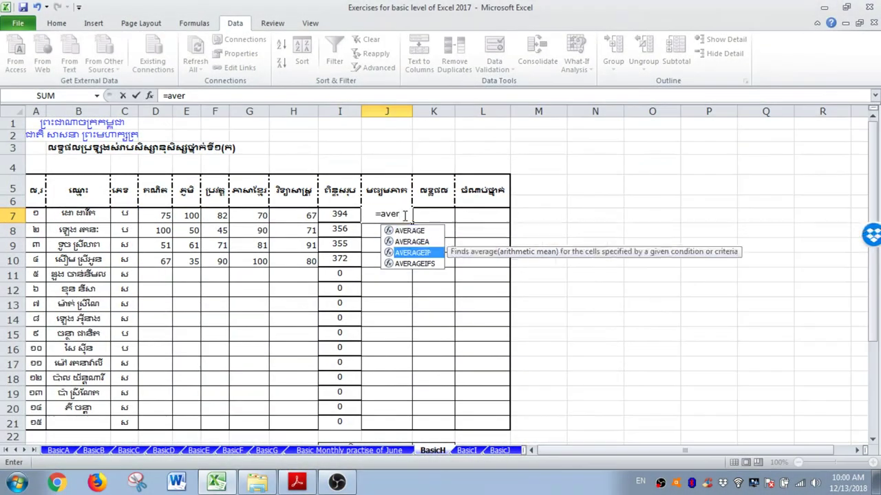
{"action": "double_click", "coordinate": [406, 228]}
{"action": "left_click", "coordinate": [160, 217]}
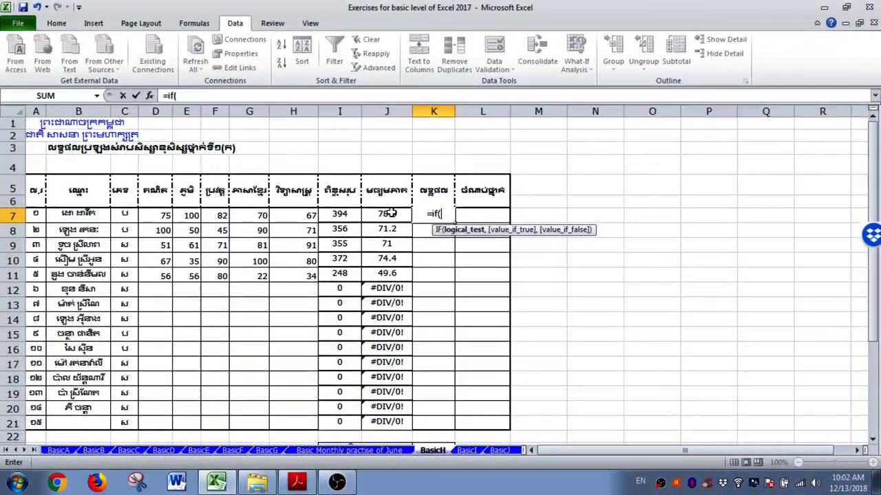
Build the IF formula in result cell K7 so that a J7 average <=50 gives "failed"
{"action": "left_click", "coordinate": [393, 214]}
{"action": "type", "text": "<=50,"}
{"action": "type", "text": "\"failed\""}
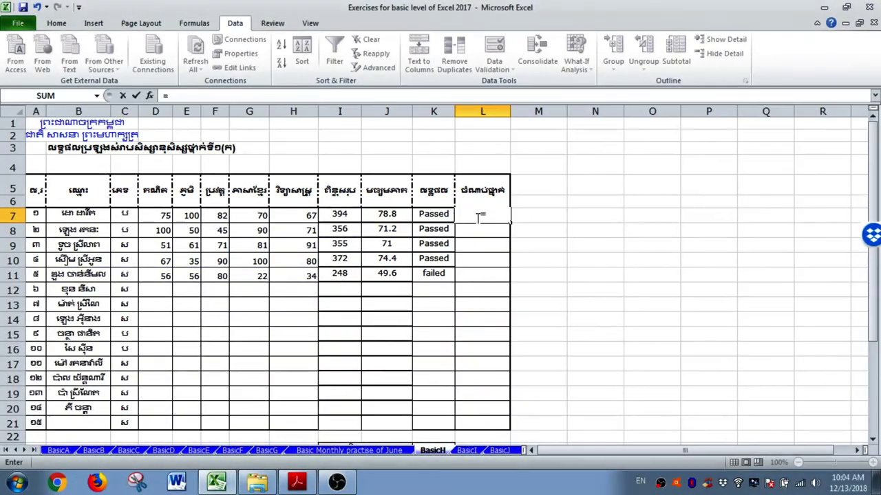
Rank average J7 in L7 against the absolute range $J$7:$J$11 and fill the formula down to L11
{"action": "type", "text": "=rank("}
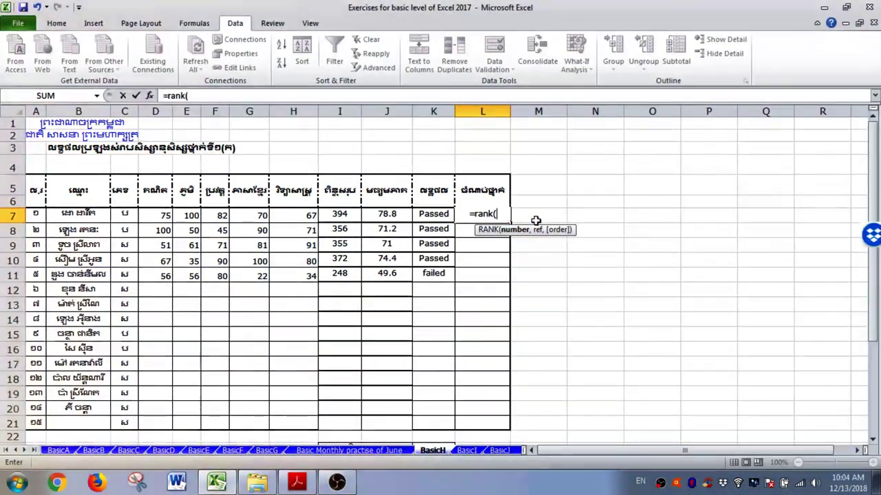
{"action": "left_click", "coordinate": [386, 214]}
{"action": "type", "text": ","}
{"action": "left_click_drag", "start_coordinate": [387, 214], "coordinate": [387, 273]}
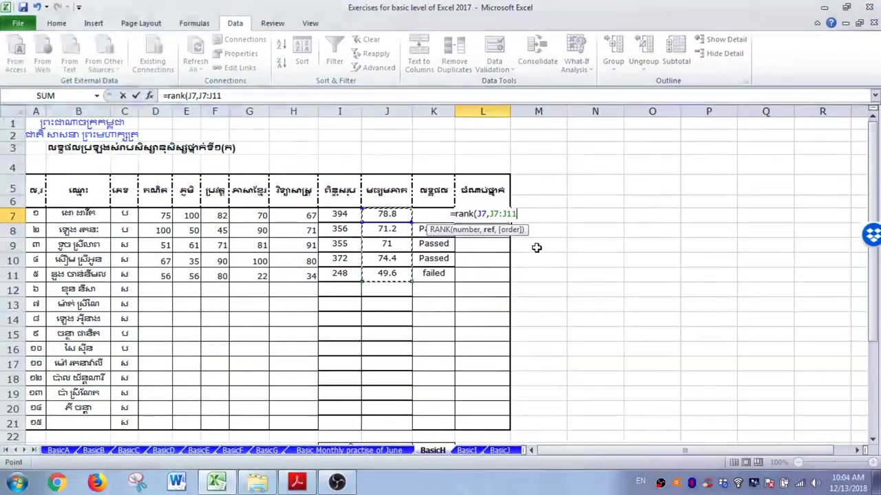
{"action": "key", "text": "F4"}
{"action": "key", "text": "ctrl+Return"}
{"action": "double_click", "coordinate": [510, 221]}
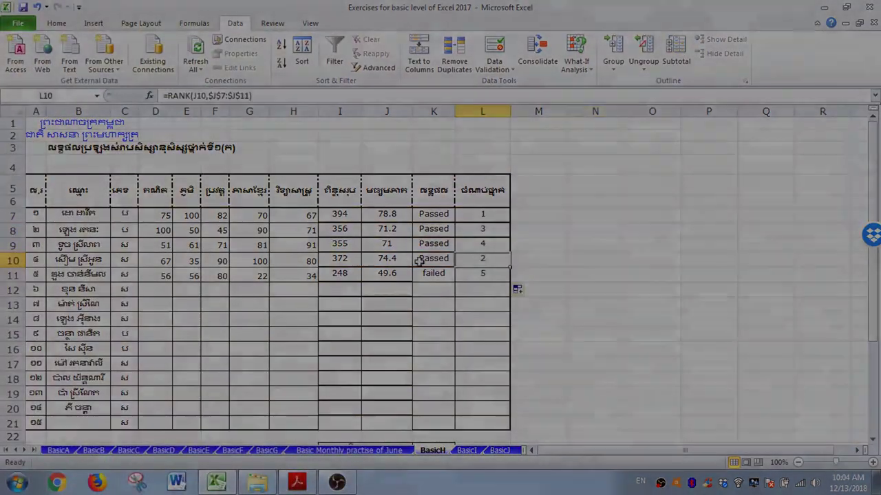